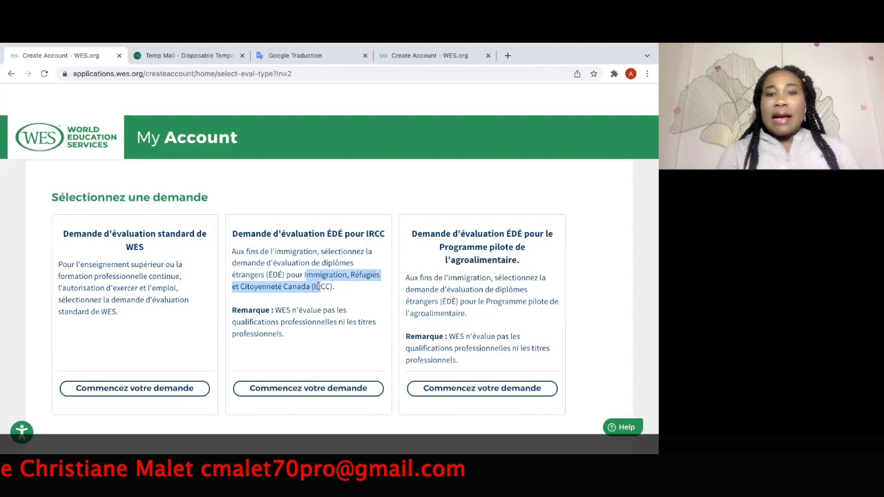
- Start the 'Demande d'évaluation ÉDÉ pour IRCC' application after highlighting the IRCC description
left_click_drag(304, 275, 321, 296)
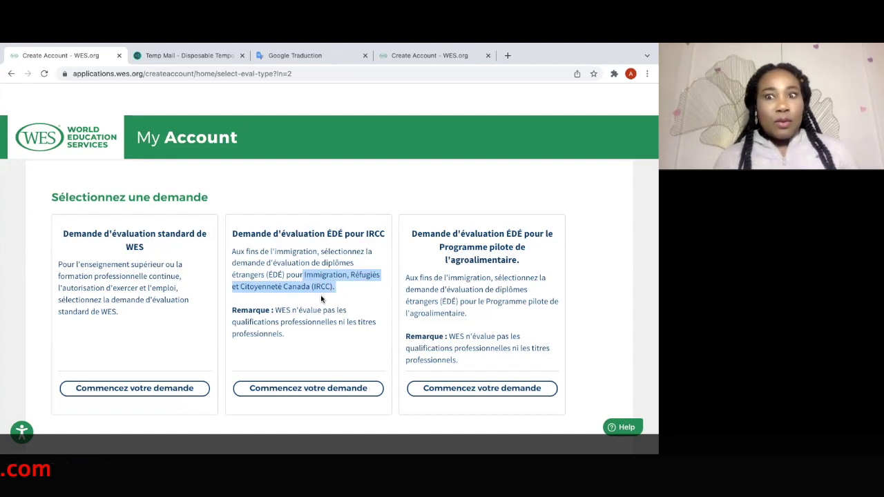
left_click(317, 389)
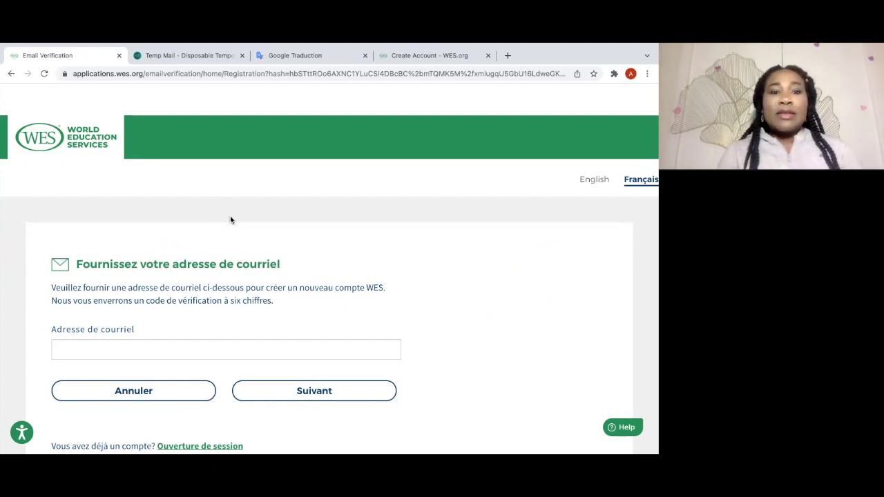
- Submit the autofilled account e-mail address to request a six-digit verification code
left_click_drag(62, 304, 274, 308)
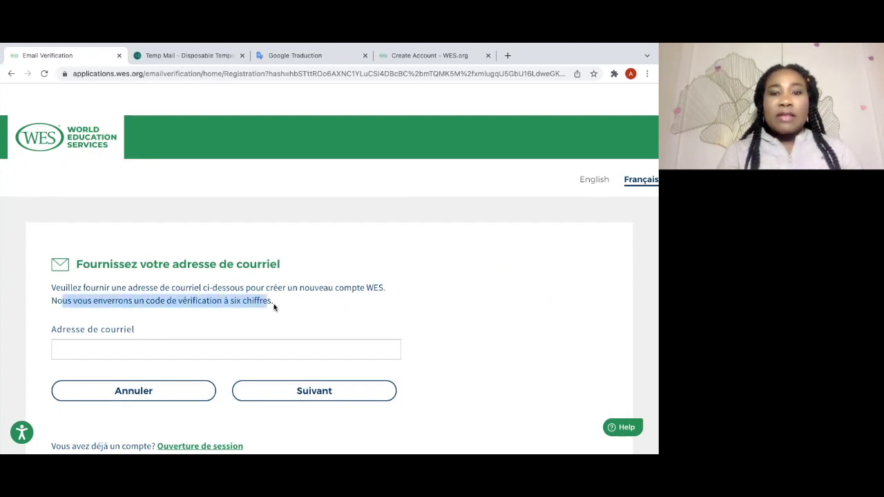
left_click(129, 349)
left_click(128, 366)
left_click(306, 393)
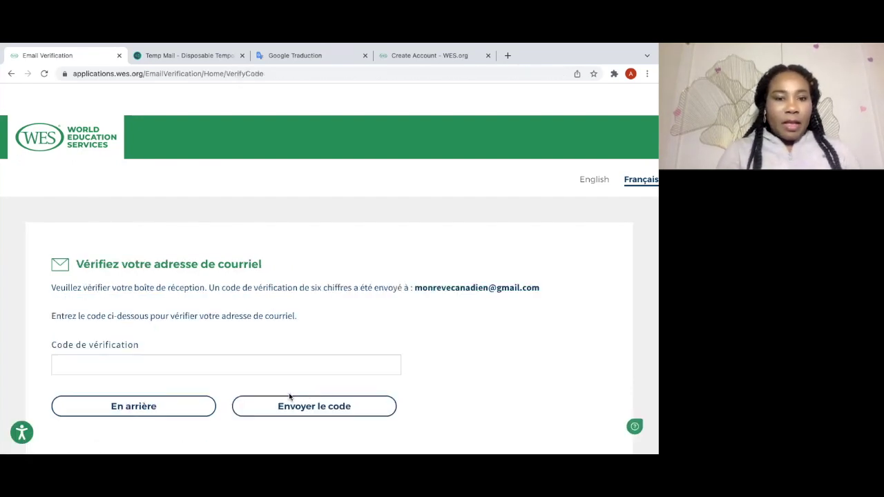
- Enter the emailed verification code, send it, and continue to the Créer un compte form
left_click(285, 366)
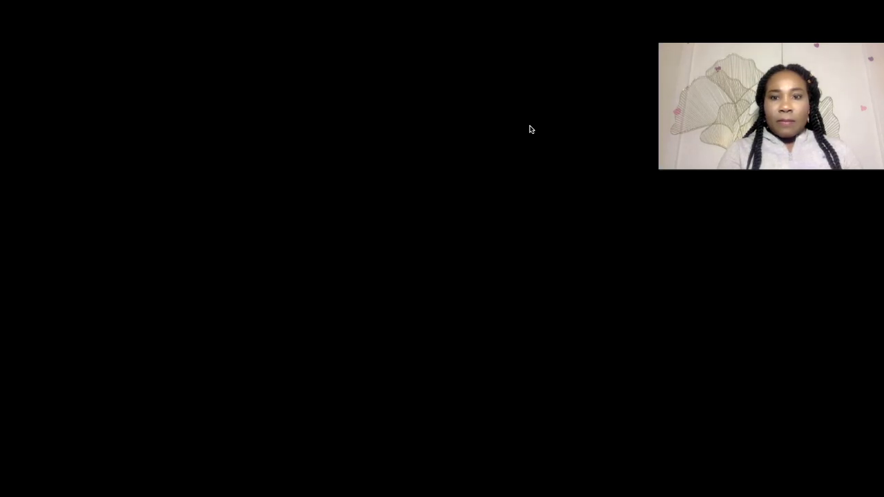
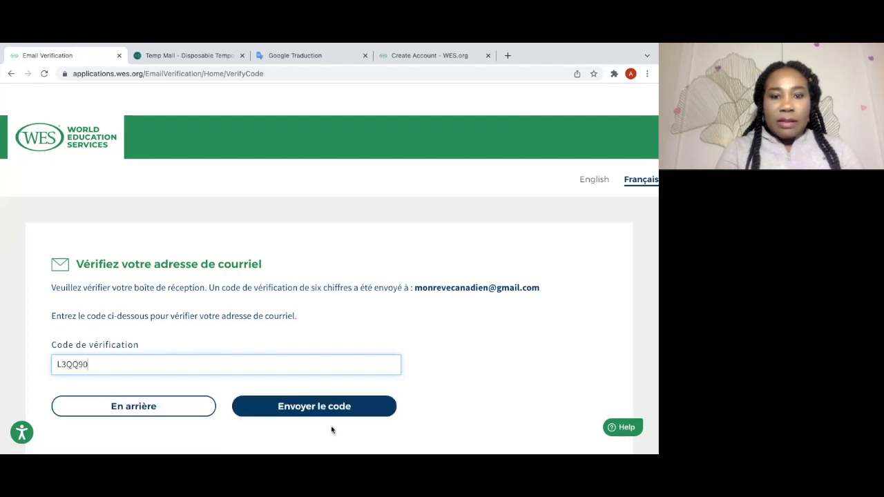
left_click(317, 408)
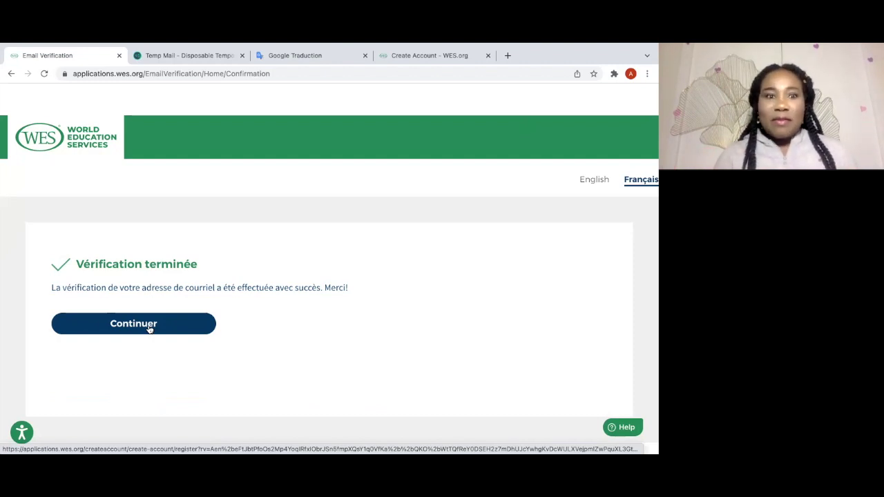
left_click(149, 326)
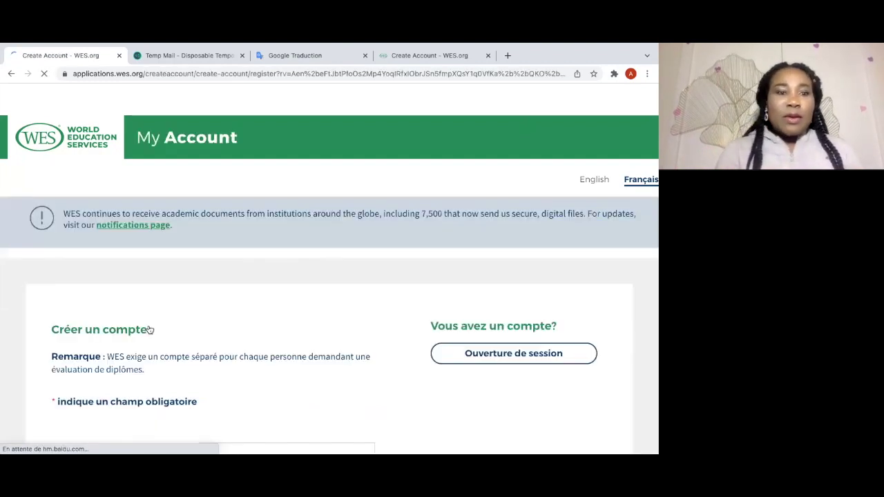
- Autofill the applicant's first and last names in the account form
scroll(307, 332, "down", 2)
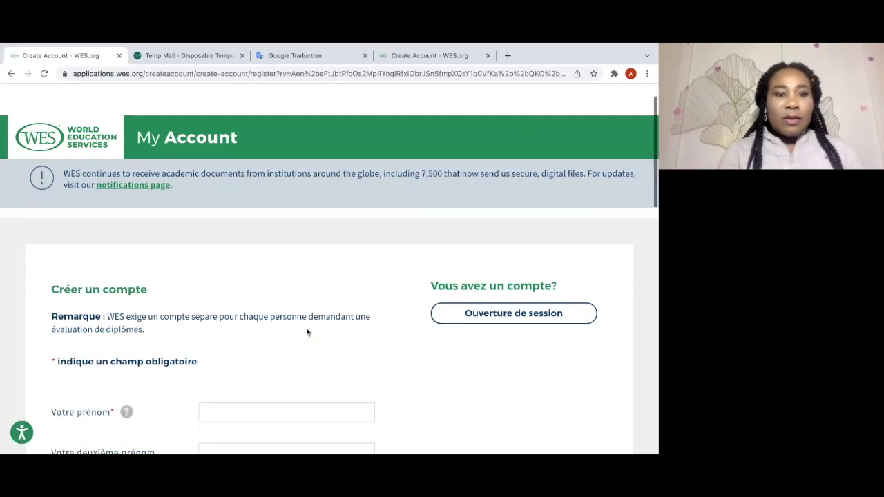
left_click(252, 327)
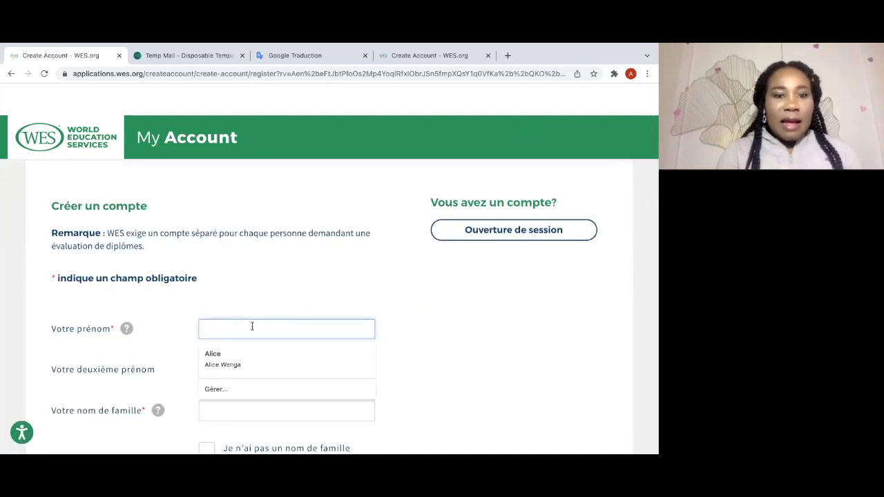
left_click(226, 362)
scroll(212, 268, "down", 3)
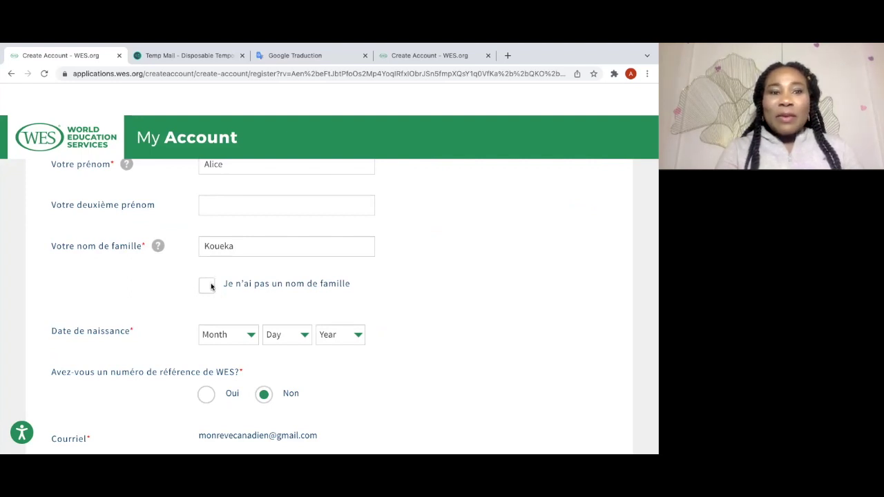
- Set the date of birth to January 1, 1949
left_click(230, 338)
left_click(226, 350)
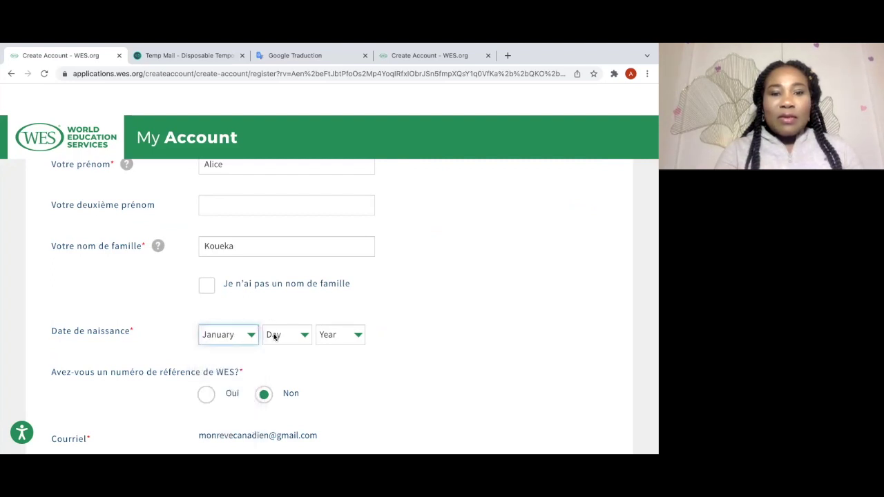
left_click(280, 336)
left_click(273, 350)
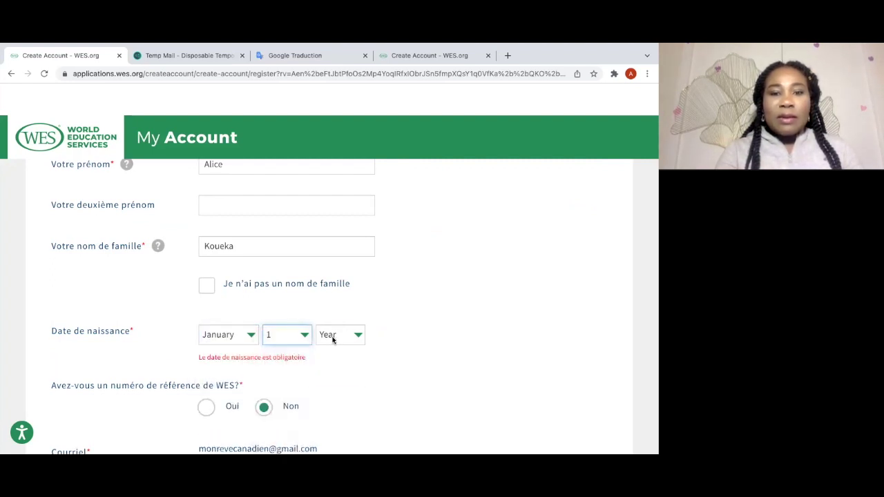
left_click(331, 336)
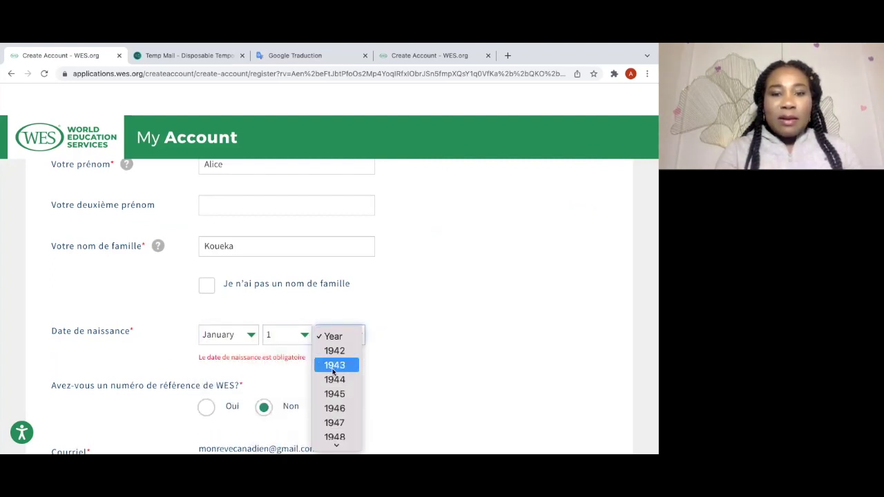
left_click(337, 435)
- Dismiss the browser's password suggestions and review the password character requirements
scroll(276, 414, "down", 1)
left_click(241, 401)
left_click(471, 406)
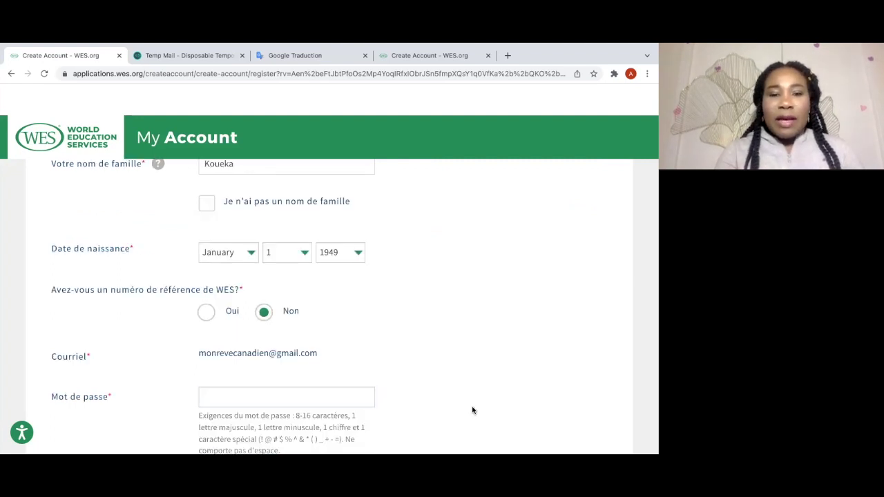
scroll(472, 406, "down", 2)
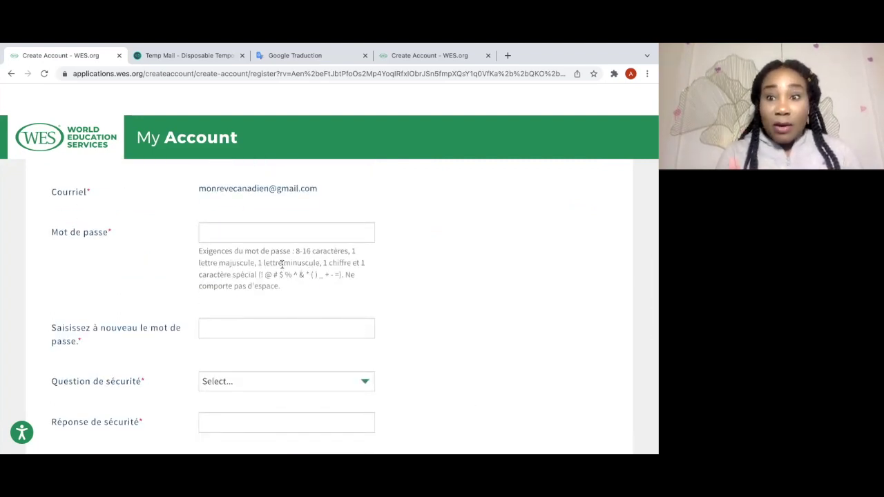
left_click_drag(198, 252, 304, 254)
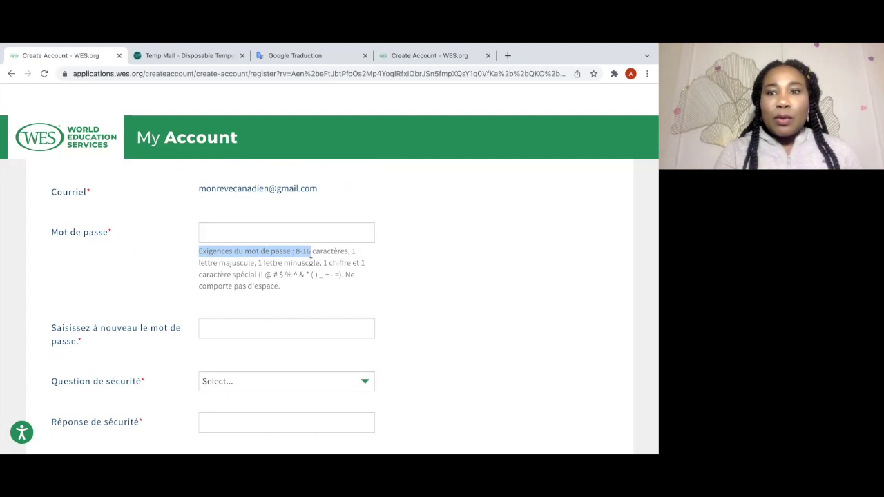
left_click_drag(250, 263, 286, 271)
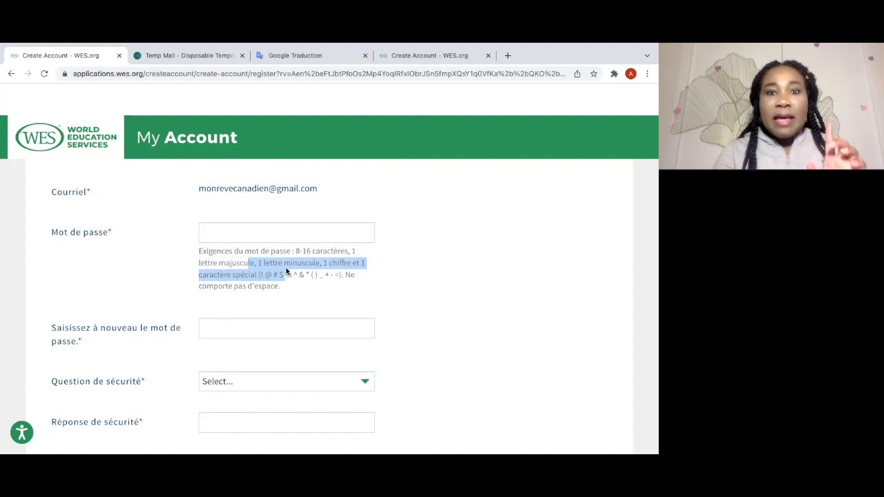
- Enter the account password and its confirmation
left_click(270, 233)
type("M")
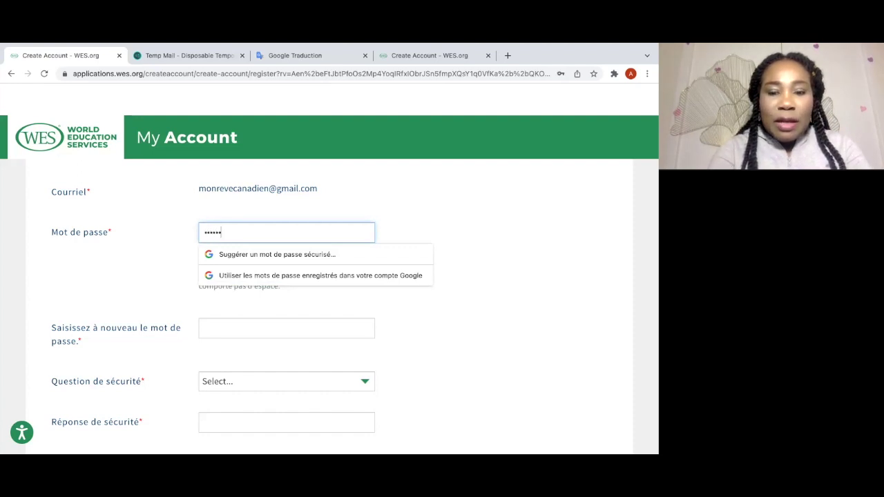
left_click(239, 332)
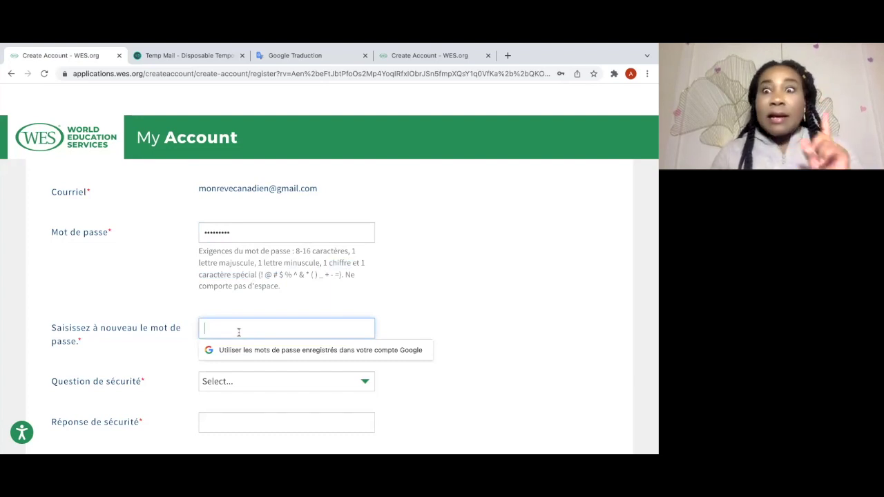
type("M")
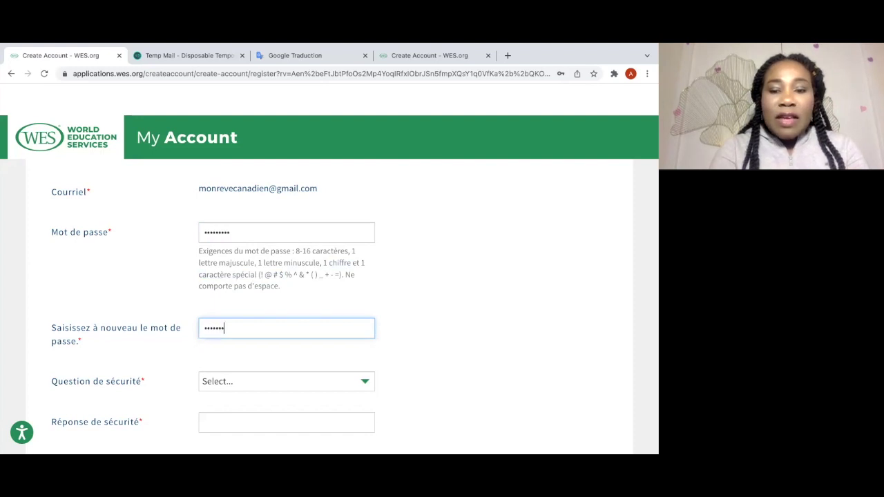
left_click(452, 379)
- Choose 'What is your favorite book?' as the security question and enter the answer
scroll(453, 379, "down", 1)
scroll(452, 384, "down", 2)
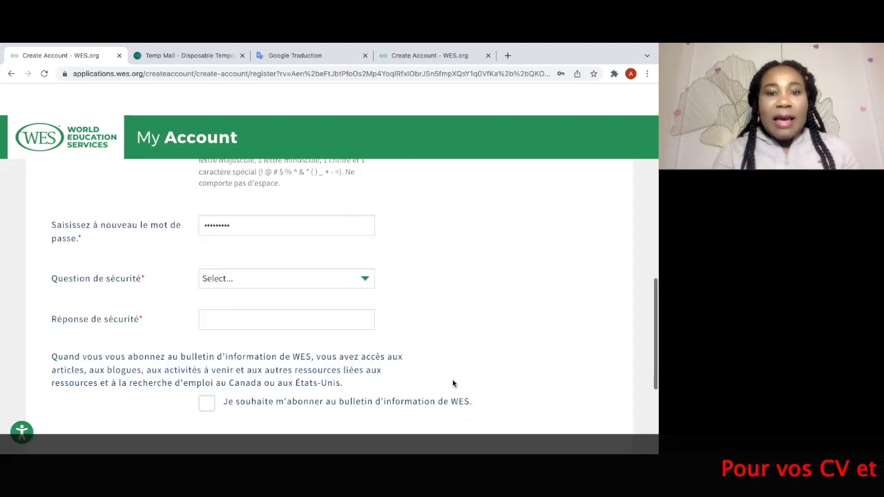
left_click(338, 280)
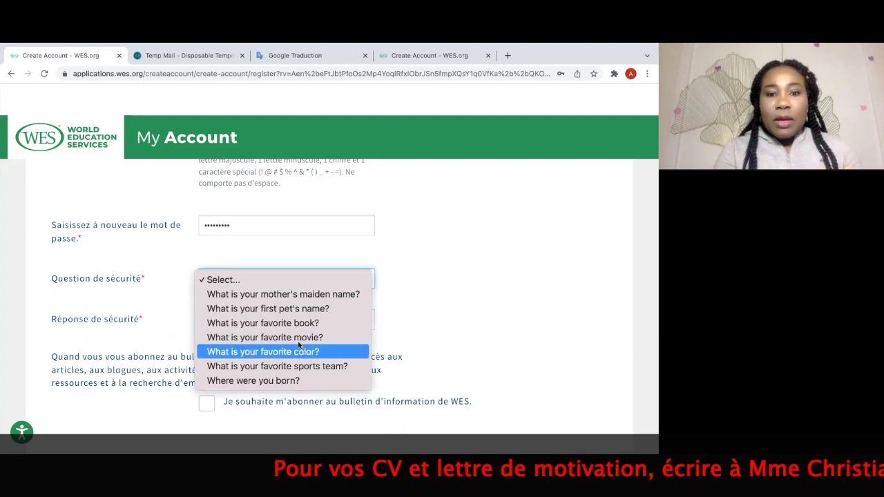
left_click(301, 324)
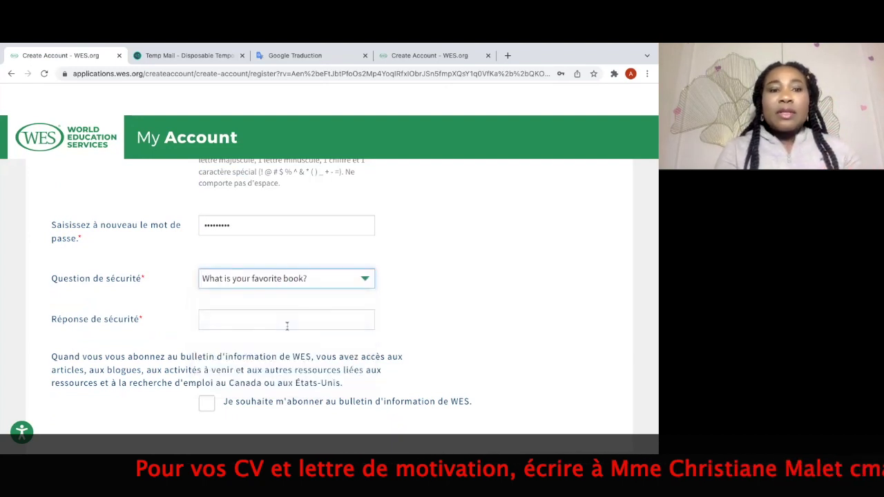
left_click(287, 324)
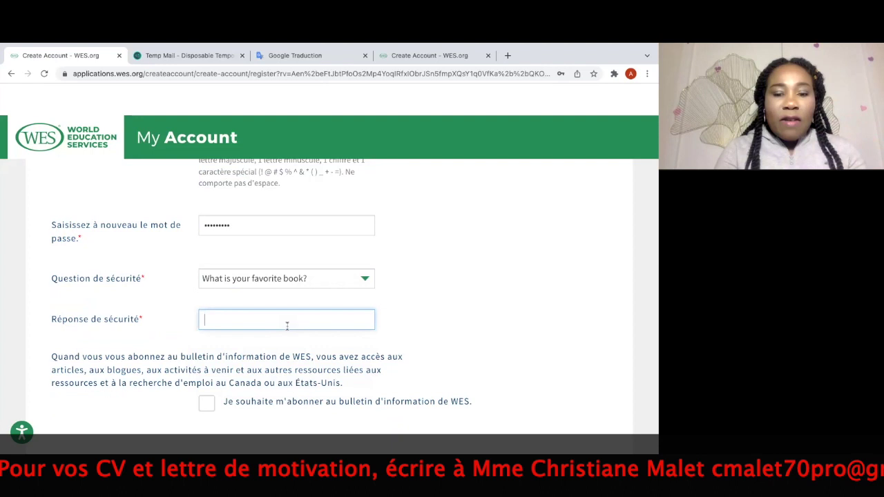
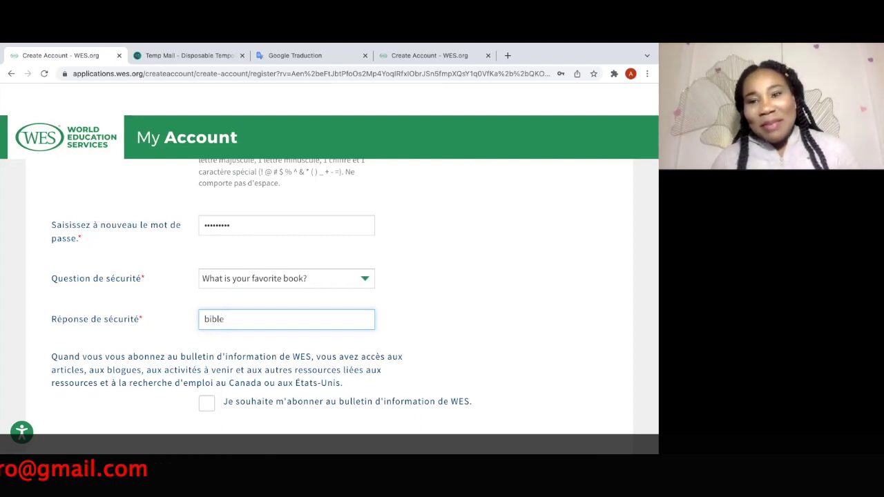
left_click(566, 412)
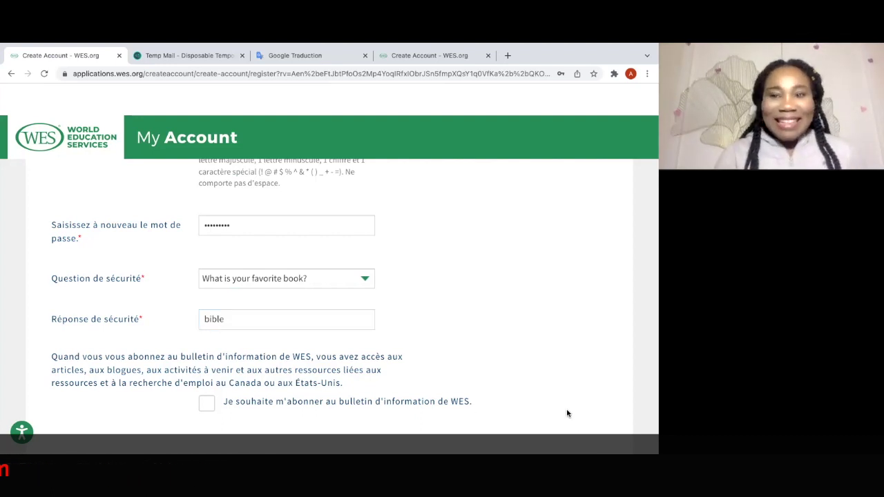
- Review the newsletter note and create the account to open the IRCC application
scroll(566, 412, "down", 1)
scroll(566, 413, "down", 2)
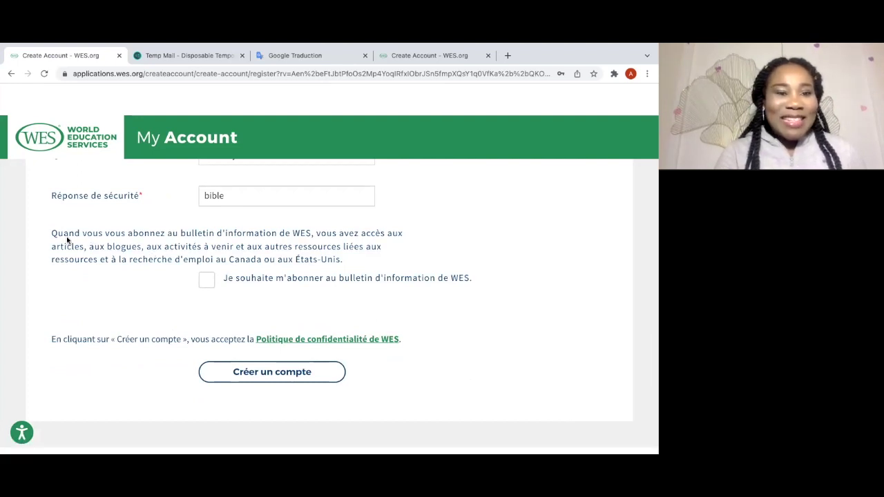
left_click_drag(76, 235, 186, 237)
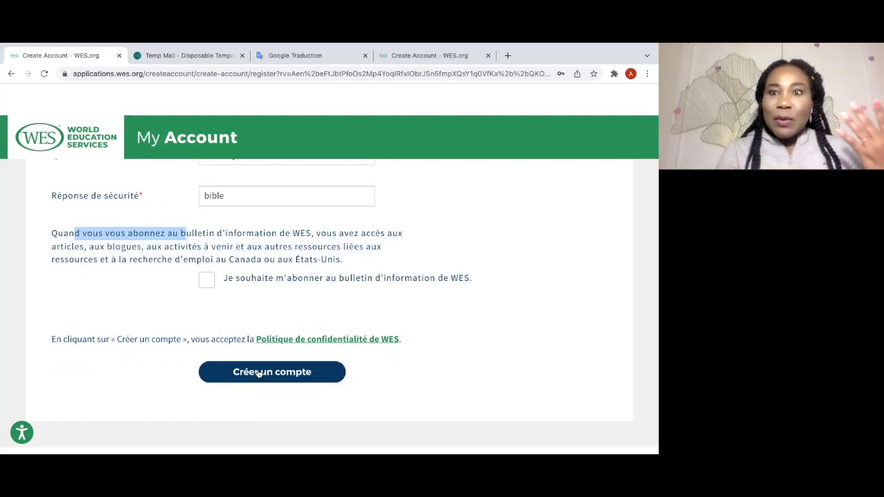
left_click(258, 373)
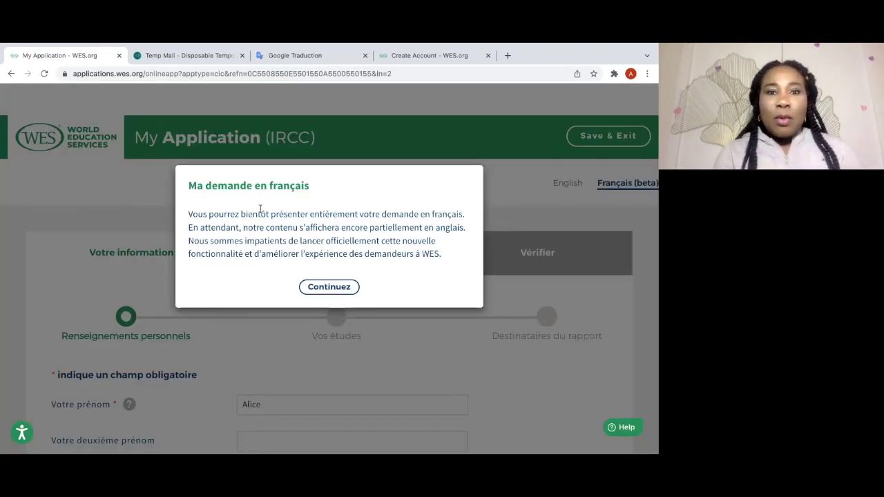
- Read the 'Ma demande en français' notice and close it with Continuez
left_click_drag(224, 215, 318, 222)
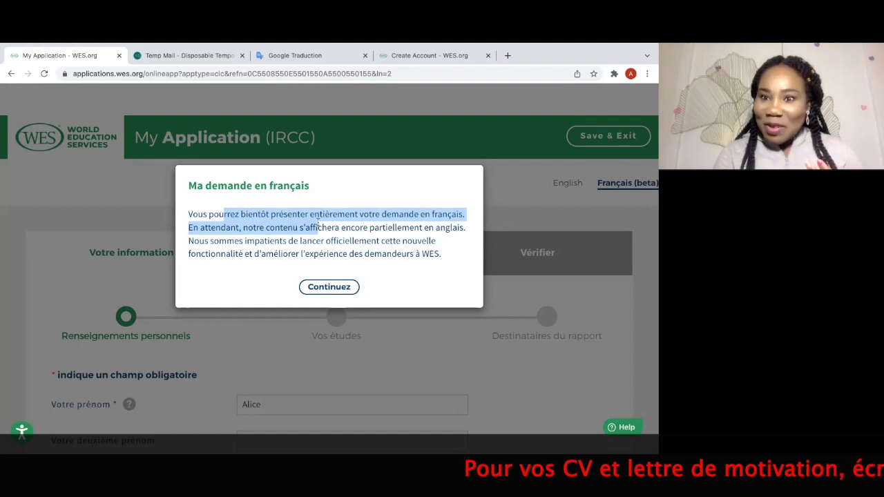
left_click_drag(318, 221, 321, 222)
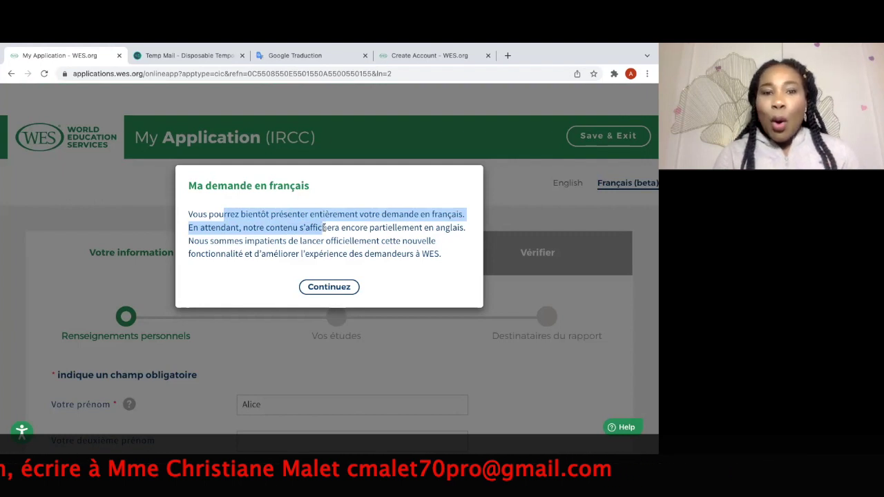
left_click_drag(324, 228, 348, 255)
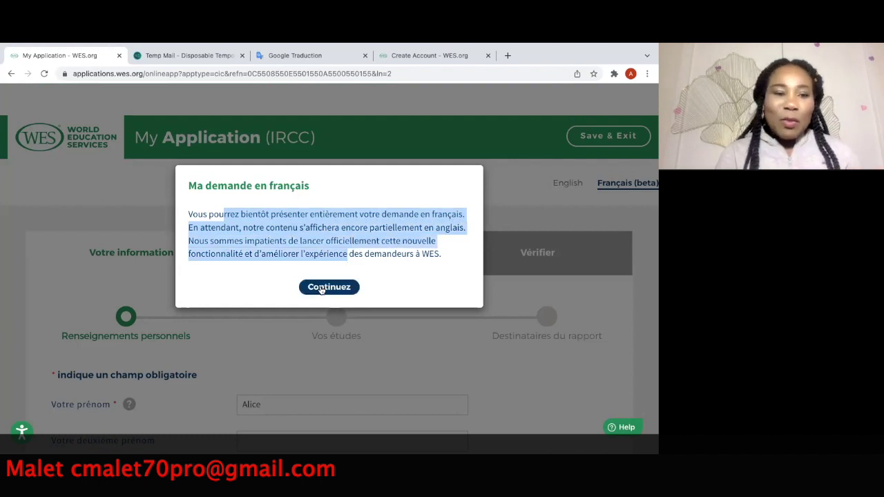
left_click(321, 289)
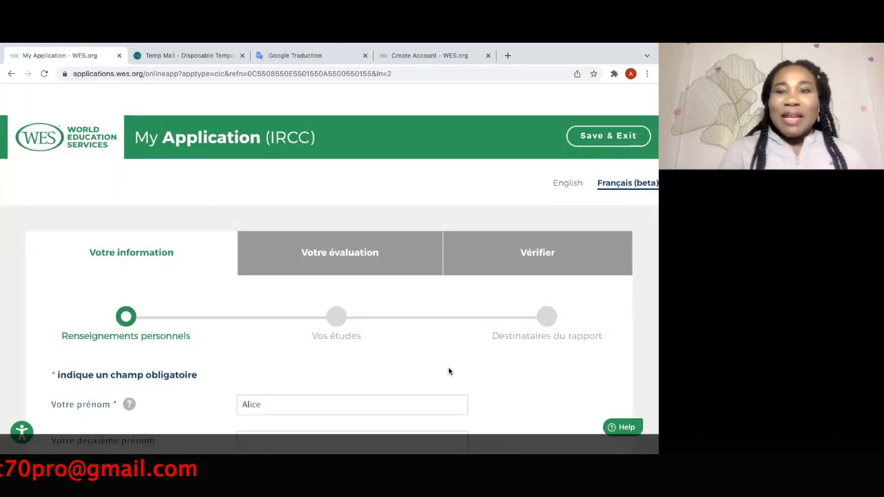
scroll(449, 370, "down", 5)
- Choose Burkina Faso (226) as the Téléphone country code
left_click(283, 283)
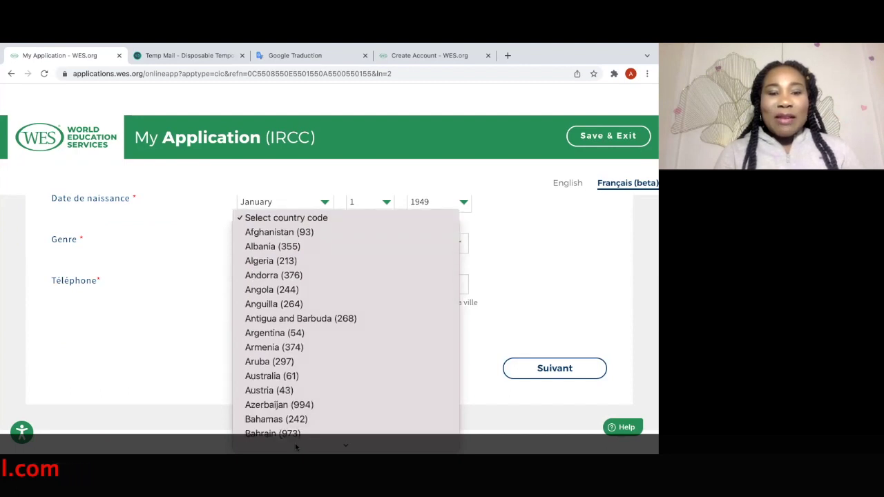
mouse_move(295, 446)
scroll(295, 446, "down", 3)
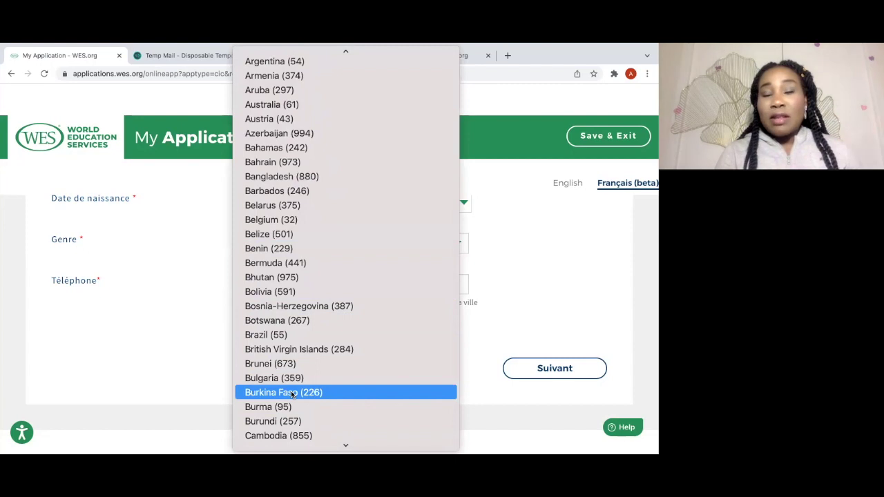
key("Return")
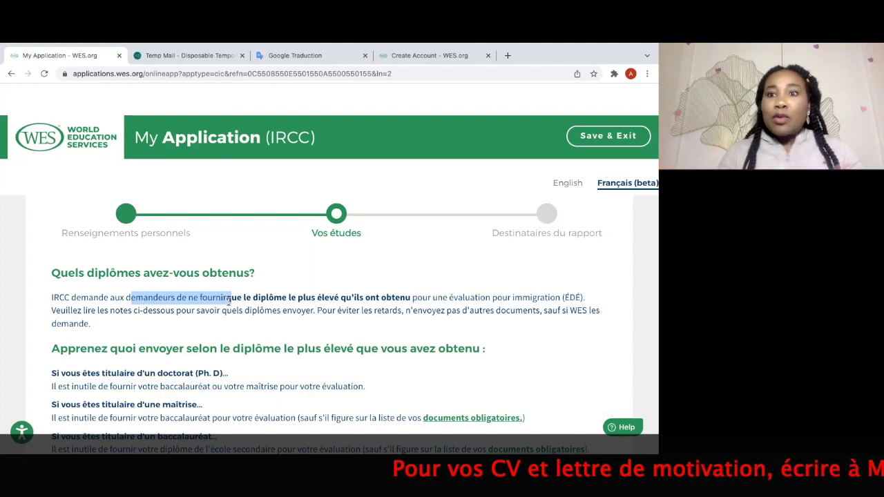
left_click(109, 342)
scroll(109, 341, "down", 2)
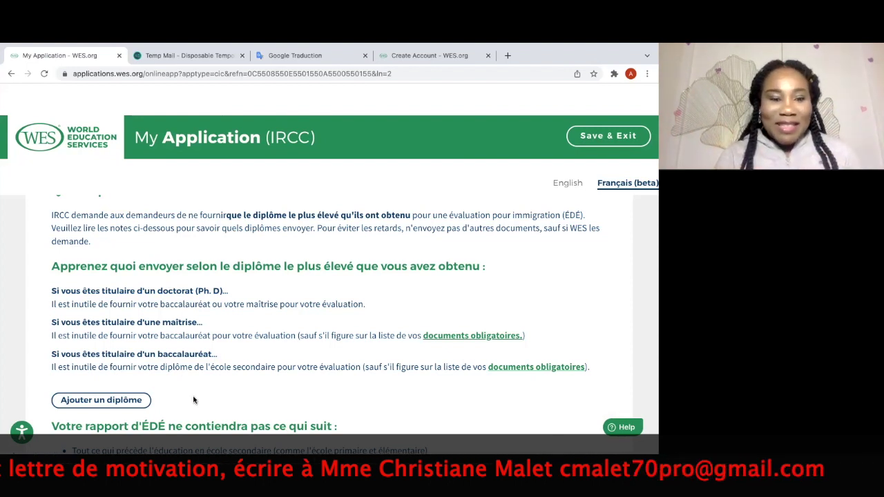
scroll(193, 400, "down", 1)
scroll(193, 400, "down", 5)
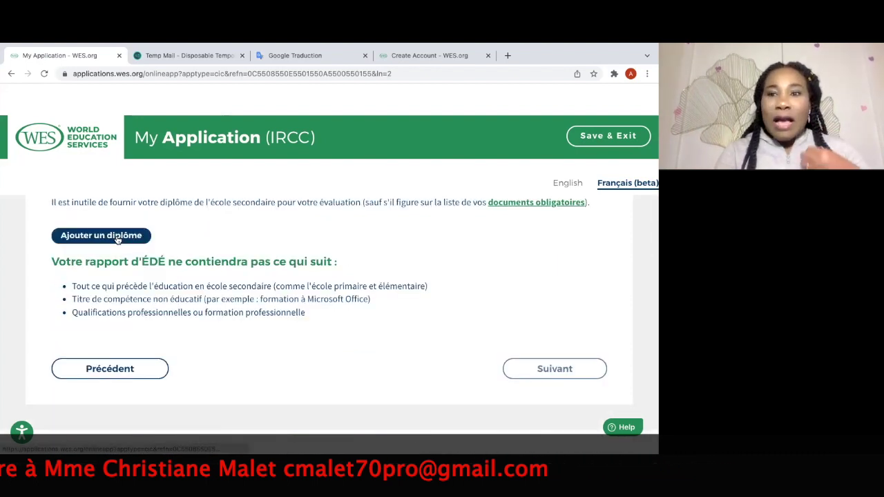
- Add a Senegal Higher Education diploma: Bachelor in Business Administration
left_click(117, 237)
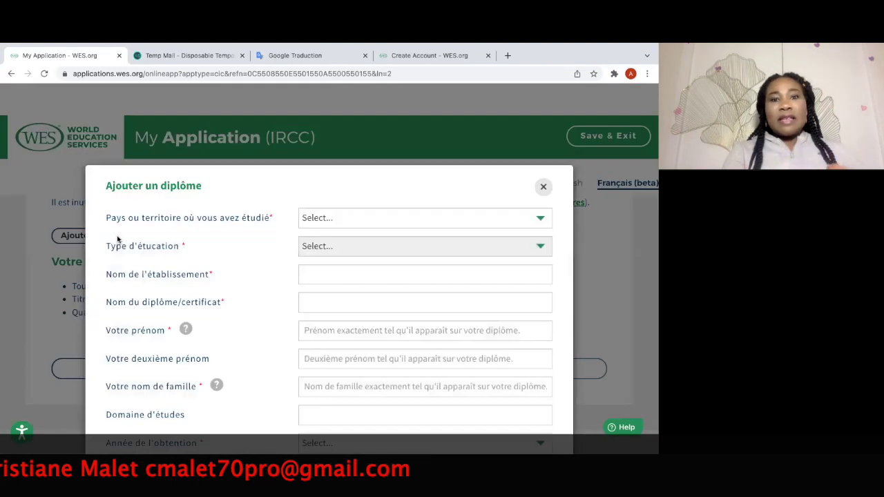
left_click(327, 218)
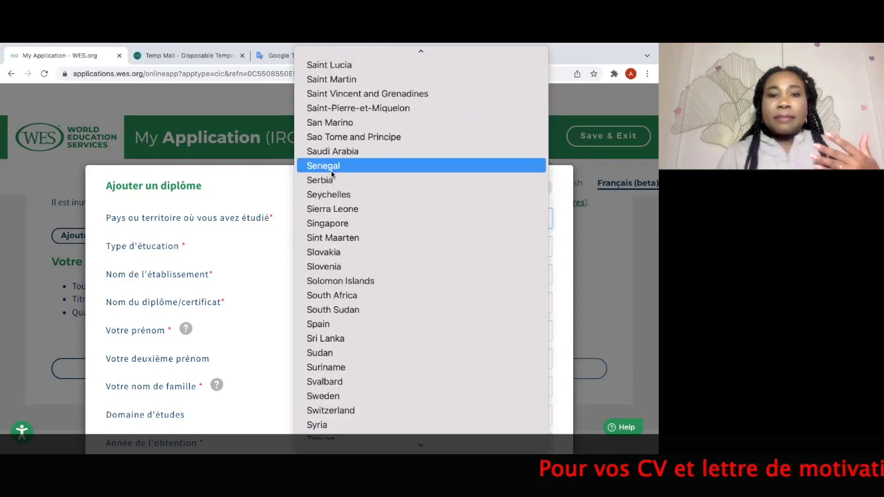
left_click(331, 169)
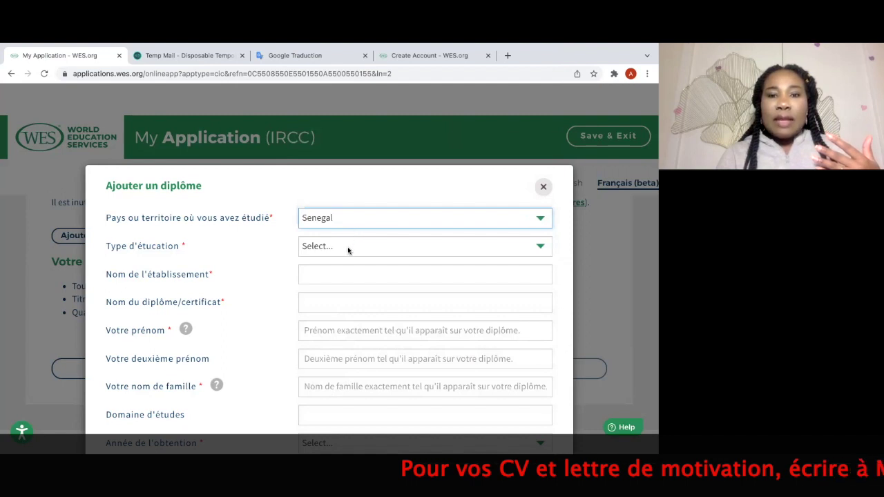
left_click(347, 246)
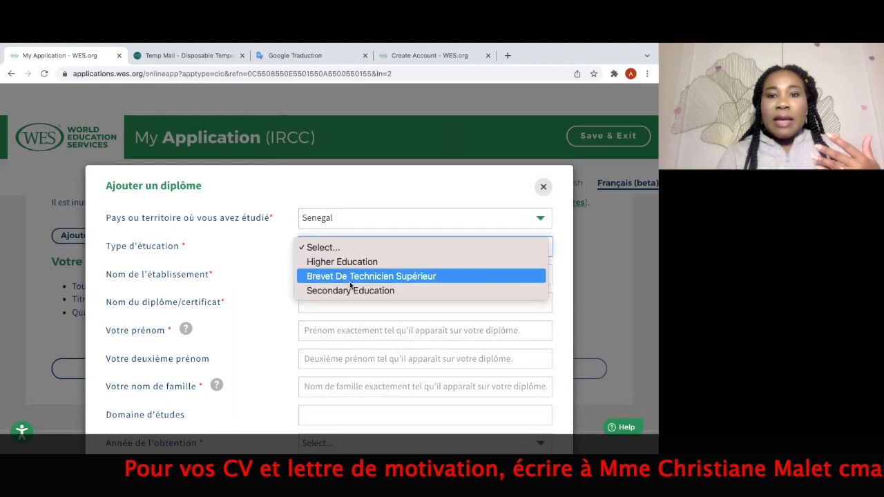
left_click(342, 262)
left_click(333, 302)
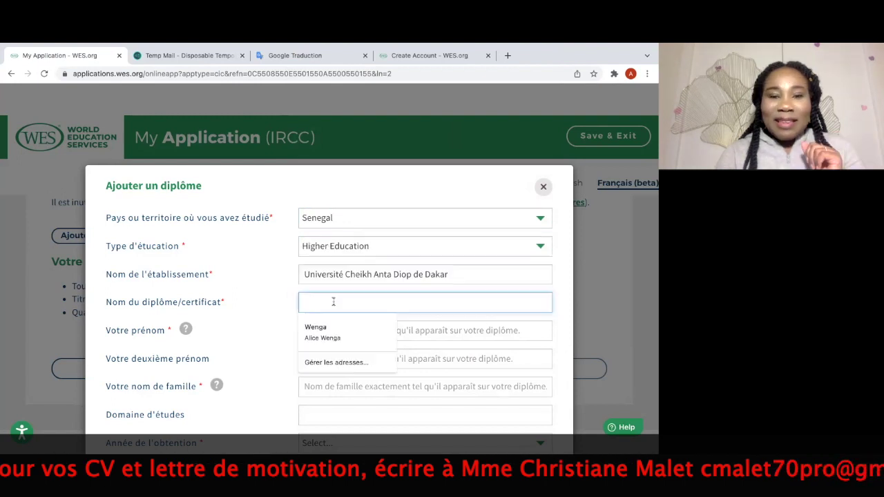
type("bAC")
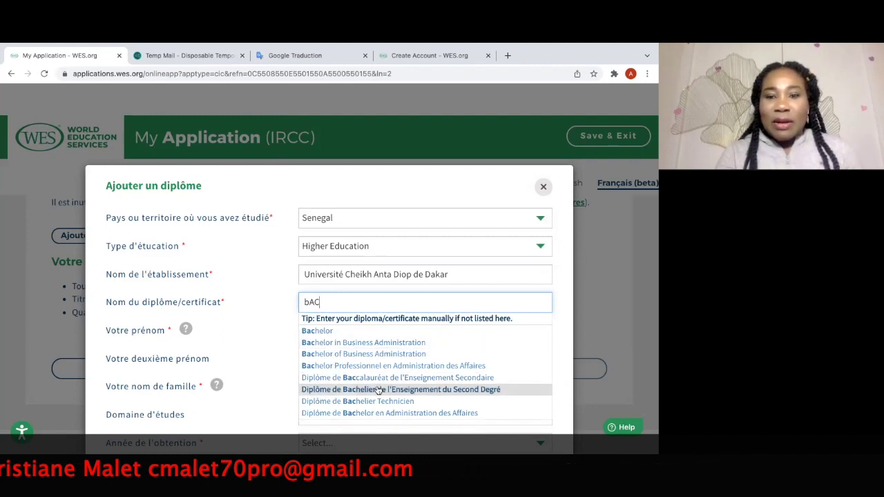
left_click(385, 343)
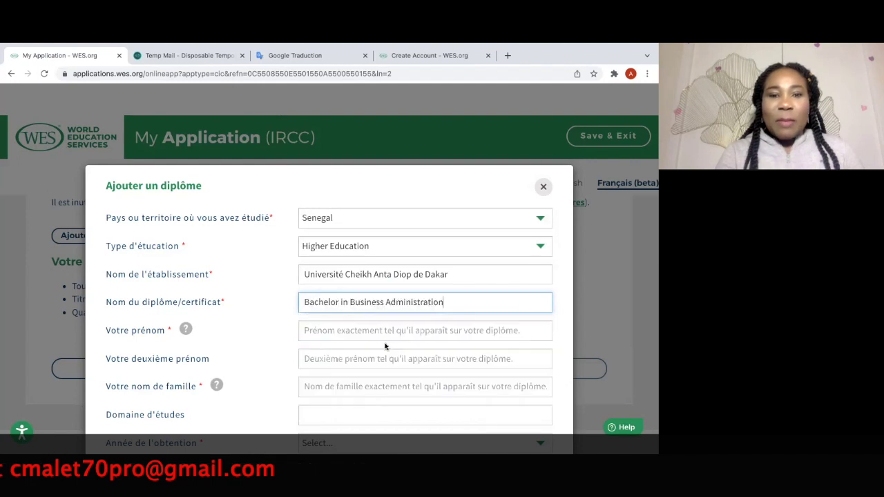
- Fill in the graduate's first name, set graduation year 2016, and save the diploma
left_click(349, 331)
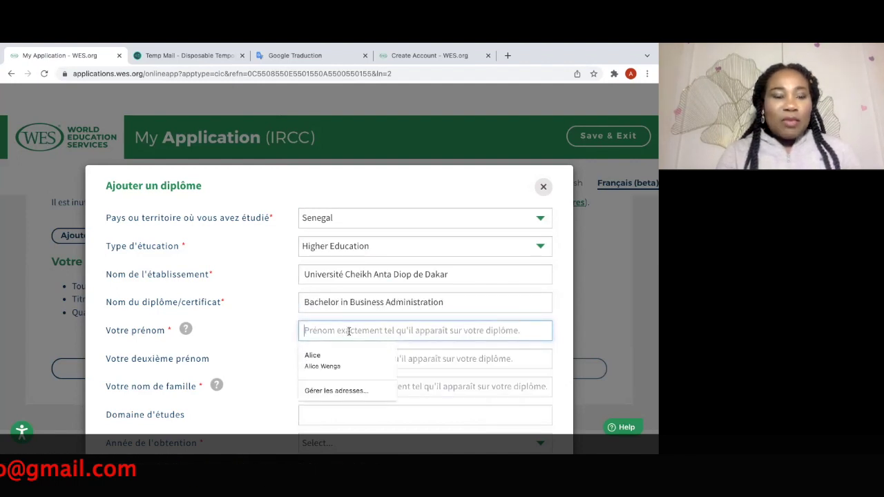
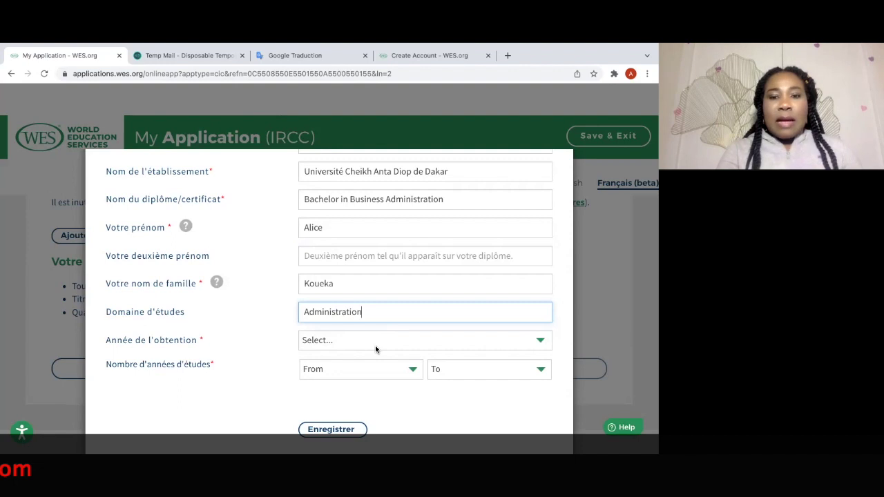
left_click(375, 341)
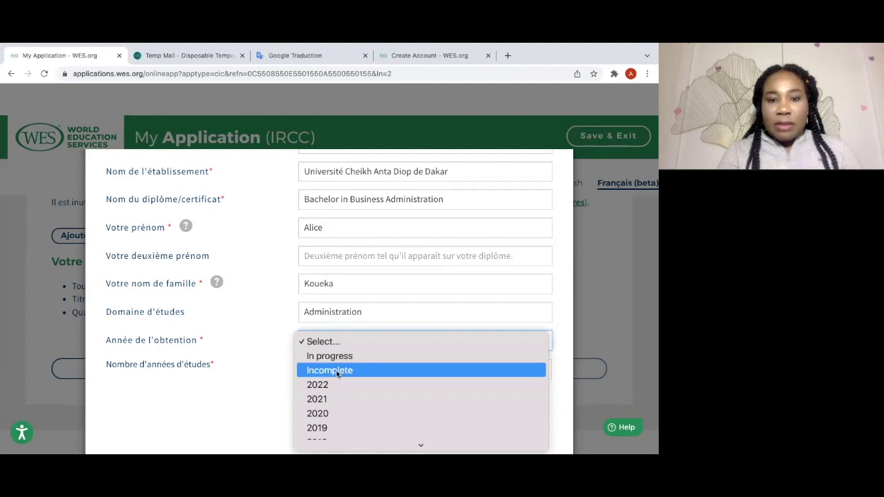
scroll(332, 392, "down", 1)
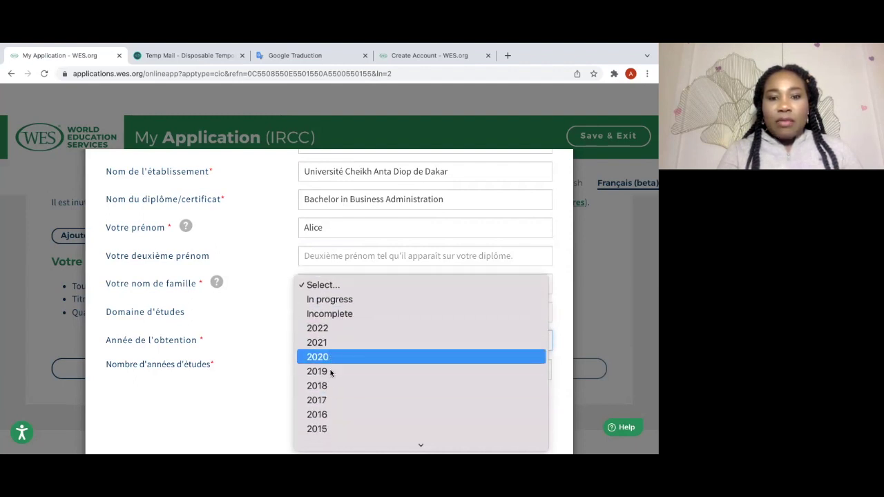
left_click(329, 415)
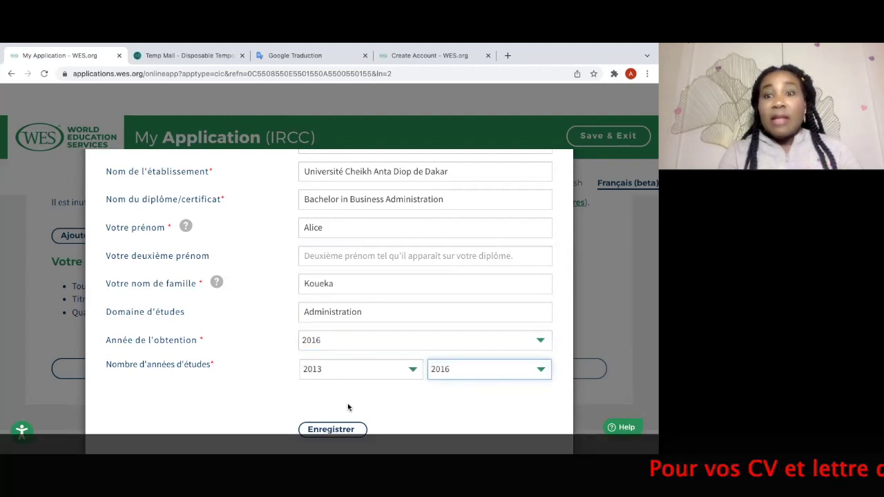
left_click(347, 429)
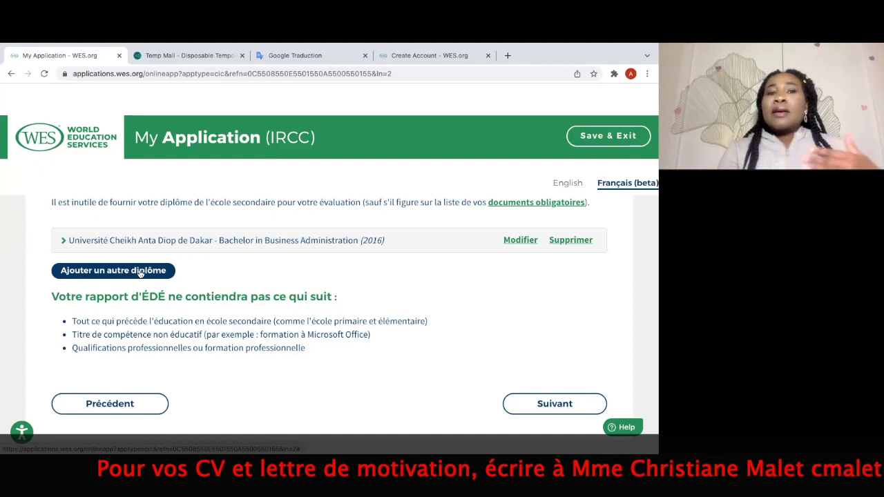
- Start a second diploma, entering the graduate's last name and field of study 'Infirmerie'
left_click(139, 273)
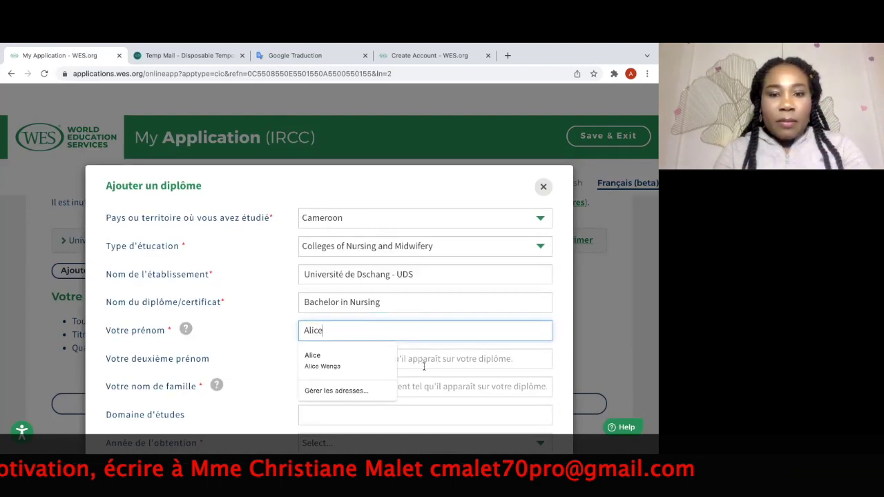
left_click(433, 359)
left_click(404, 387)
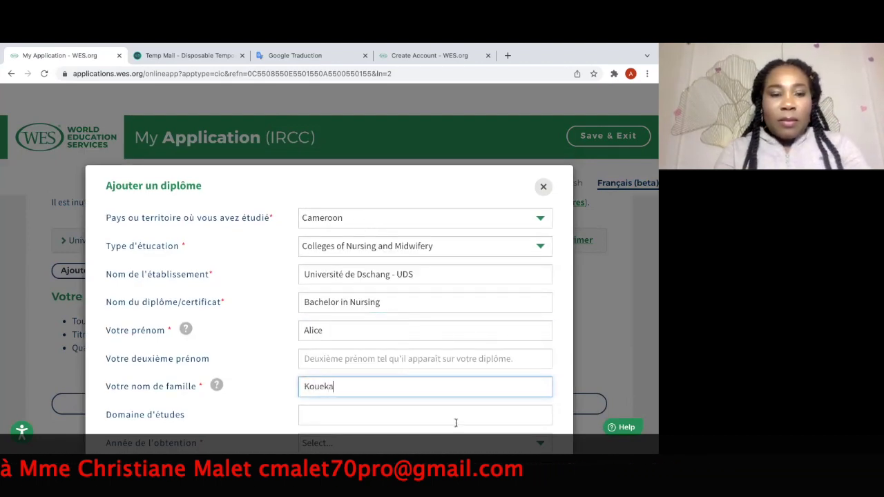
left_click(416, 413)
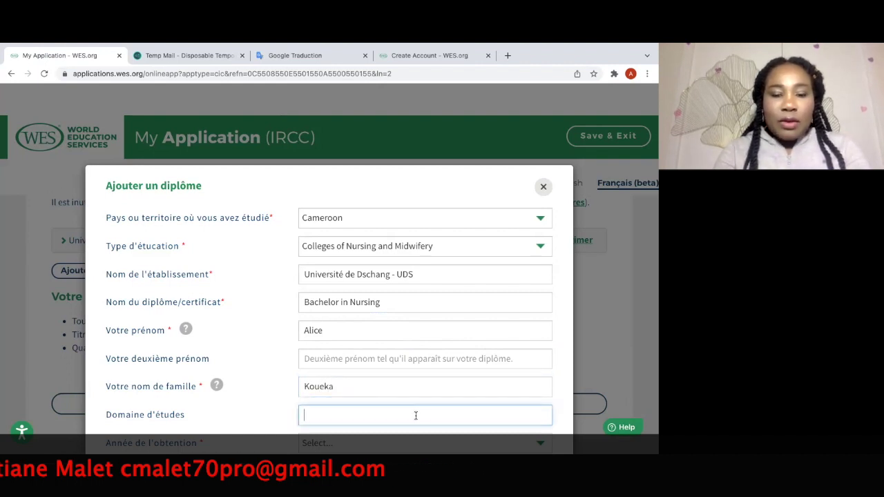
type("In")
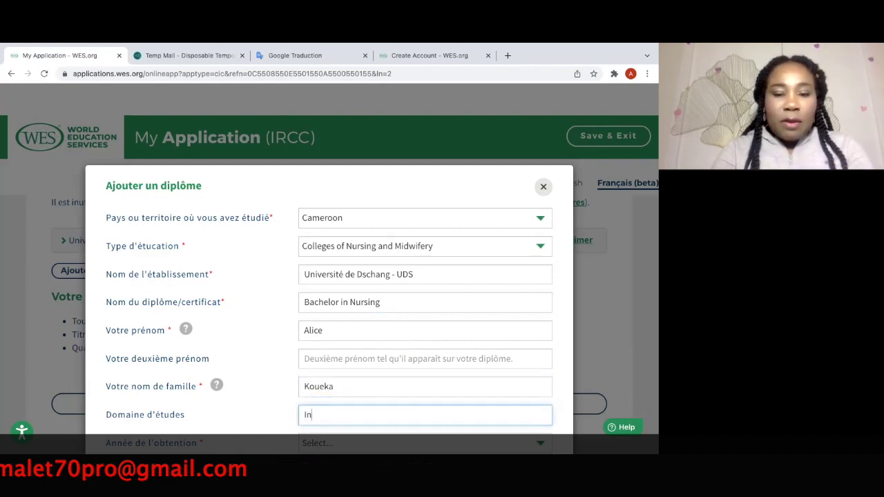
type("firm")
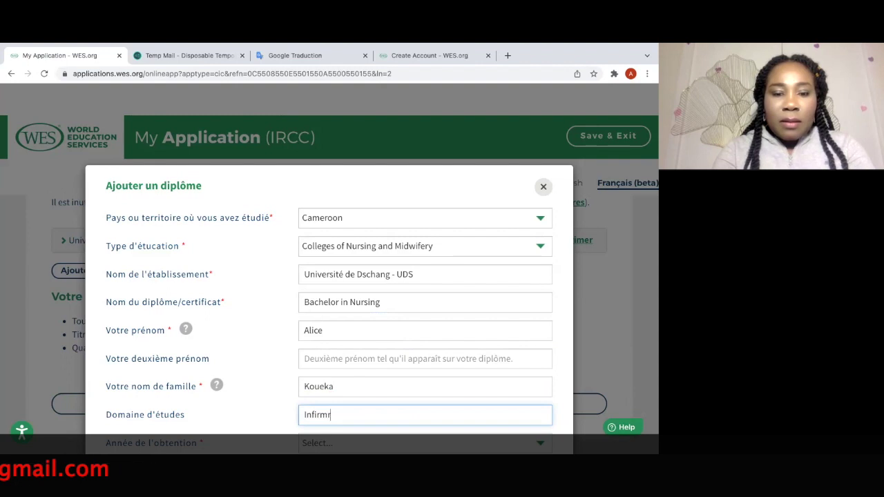
type("erie")
left_click(566, 414)
- Set the study years from 2017 to 2021 and save the Bachelor in Nursing diploma
scroll(566, 414, "down", 2)
left_click(359, 349)
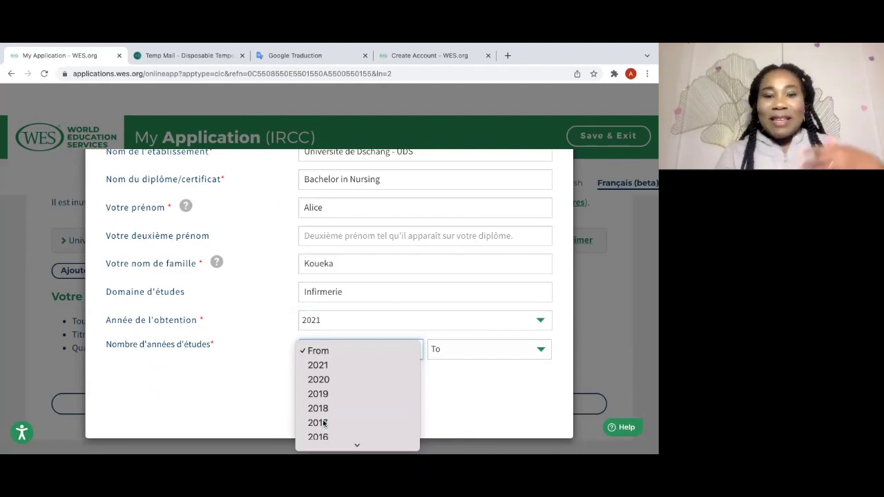
left_click(485, 348)
left_click(486, 349)
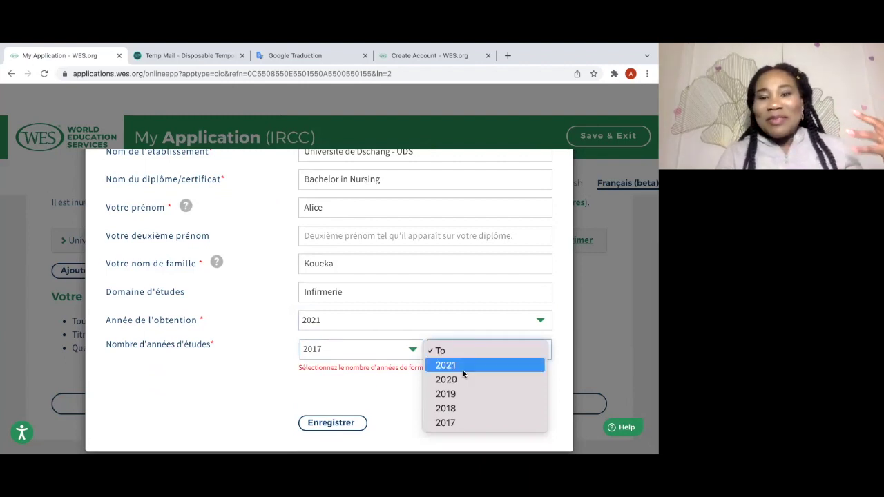
left_click(463, 366)
left_click(343, 411)
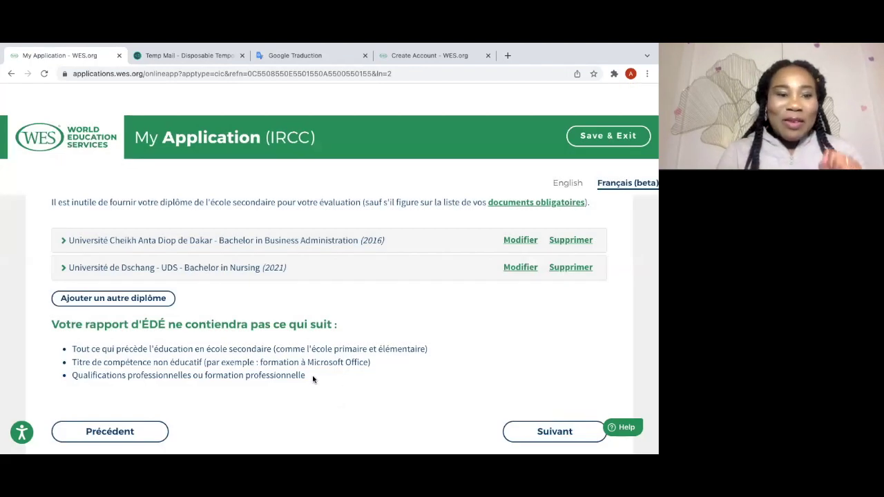
- Review the report contents heading and continue to the Destinataires du rapport step
left_click_drag(72, 326, 165, 327)
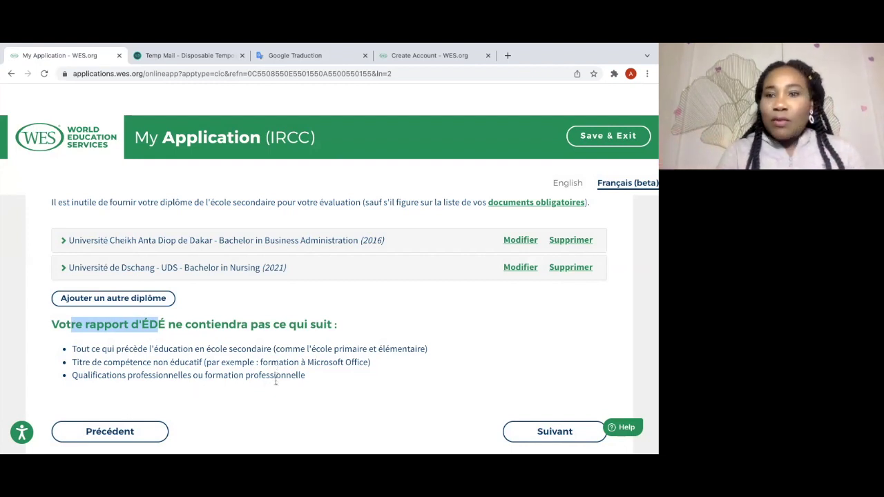
left_click(525, 435)
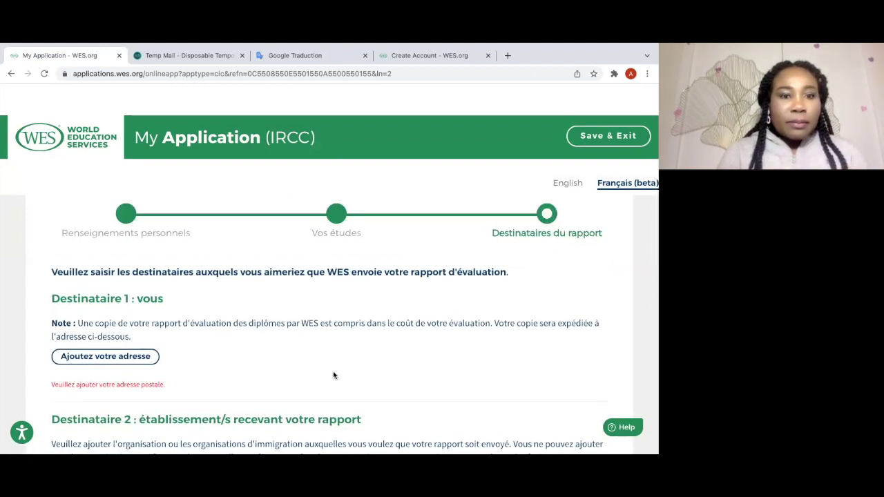
left_click_drag(90, 273, 253, 278)
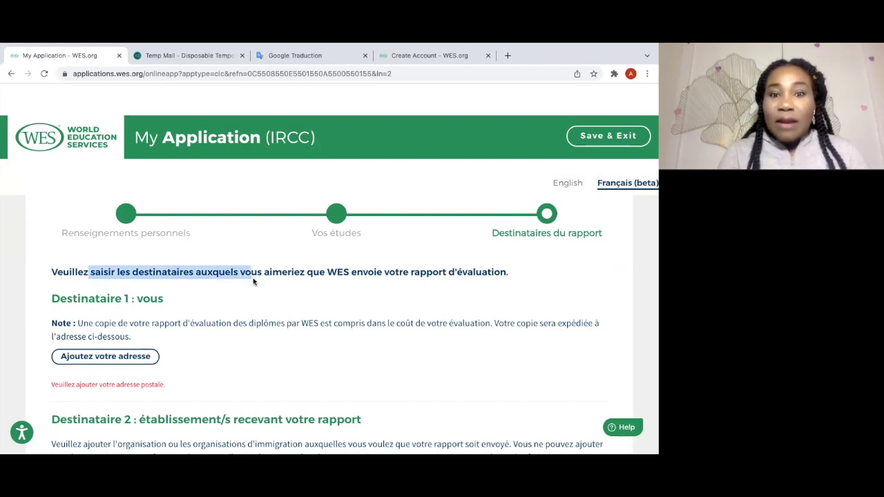
key("shift+End")
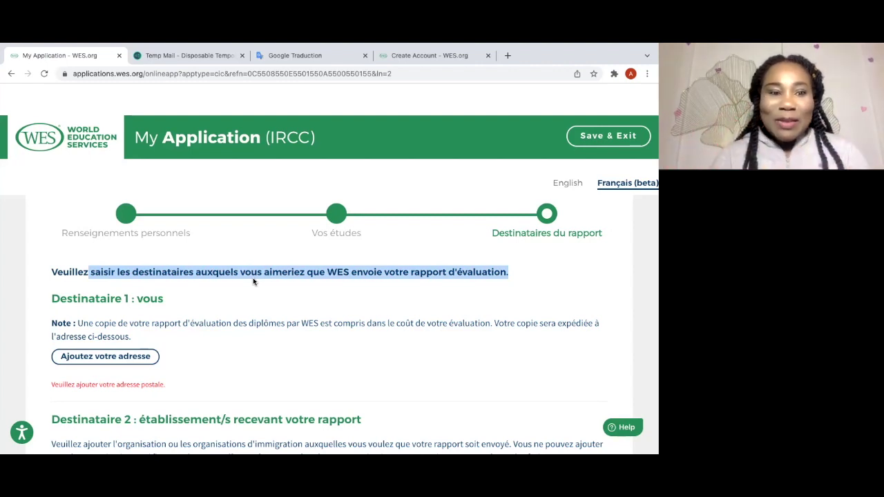
left_click(276, 349)
scroll(276, 349, "down", 3)
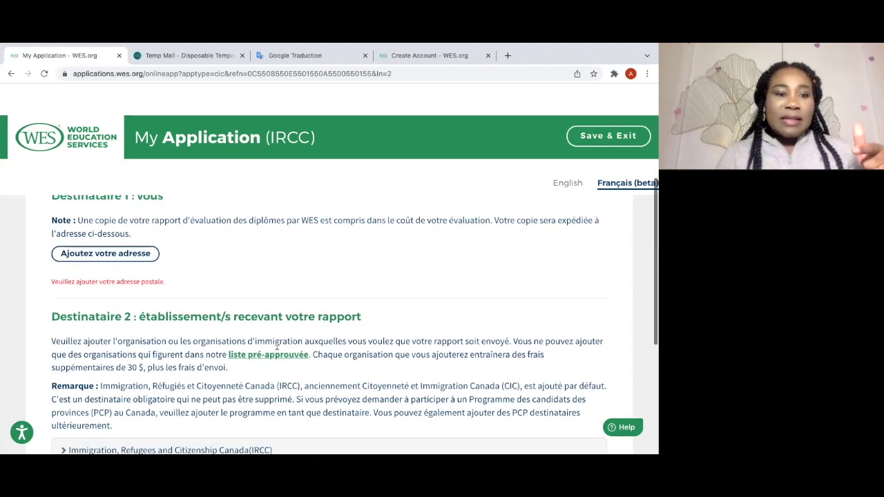
scroll(277, 345, "down", 1)
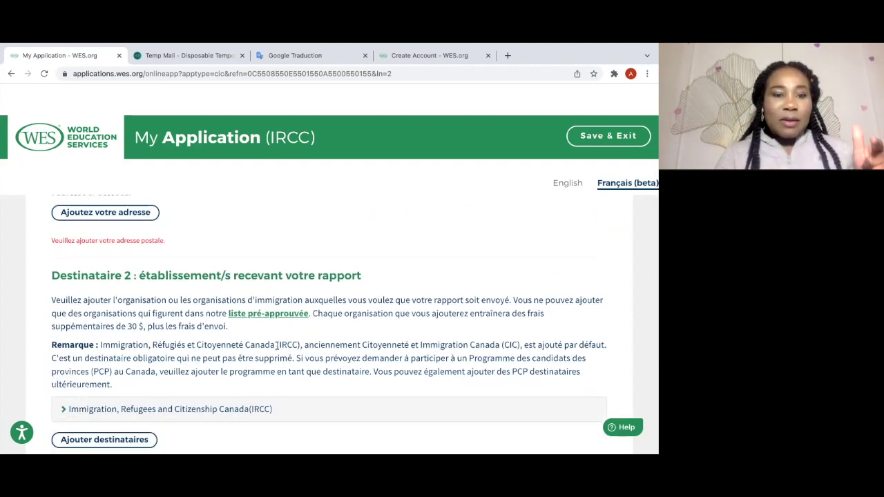
scroll(276, 345, "up", 1)
scroll(276, 345, "down", 1)
scroll(276, 345, "up", 1)
scroll(276, 345, "up", 3)
left_click(105, 294)
left_click(425, 279)
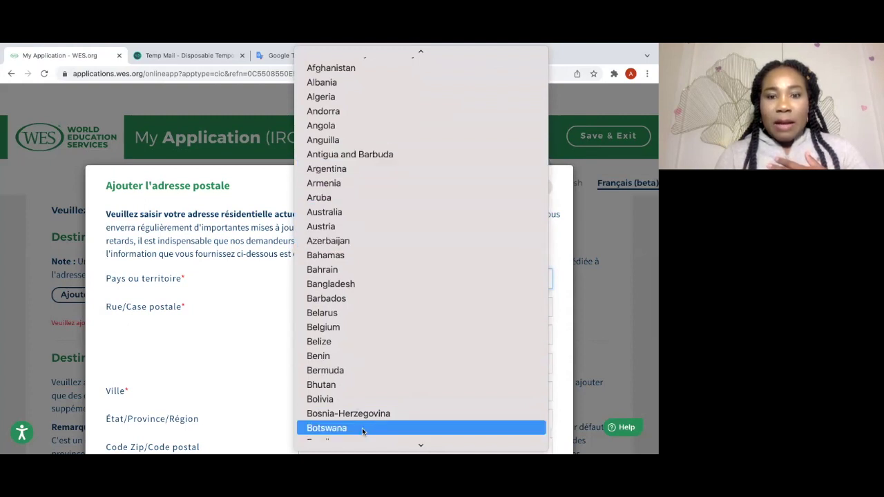
- Enter a Cameroon postal address for the report copy, filling in post box, city and region
mouse_move(362, 445)
scroll(358, 418, "down", 5)
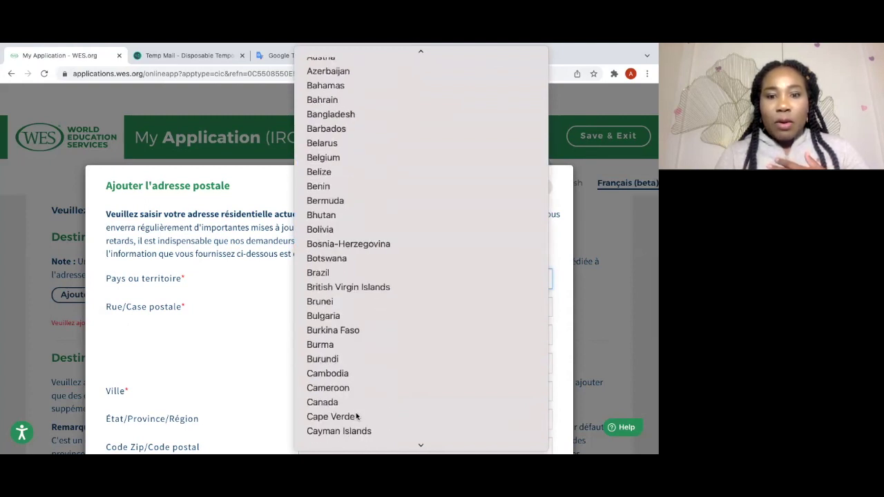
left_click(338, 298)
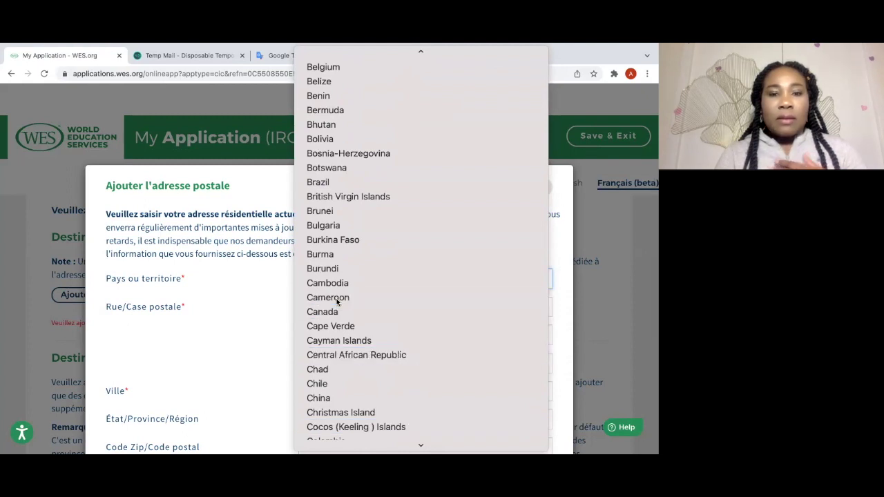
left_click(344, 306)
type("BP")
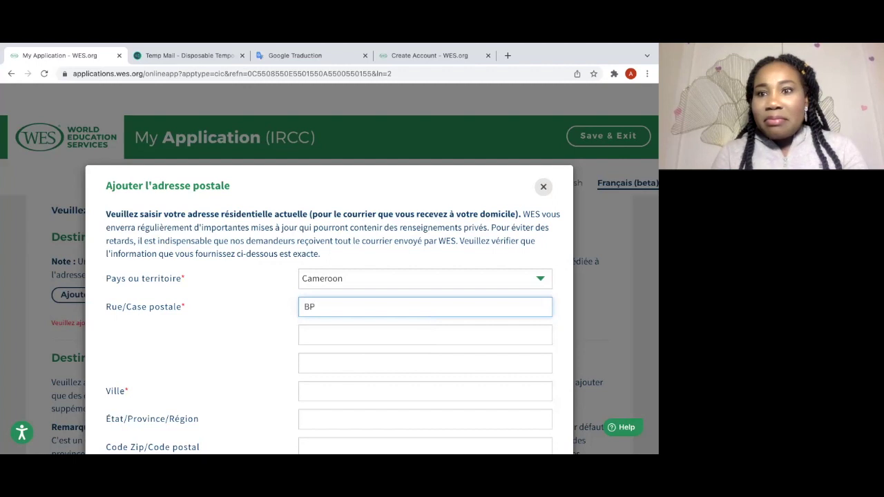
type(" 7777")
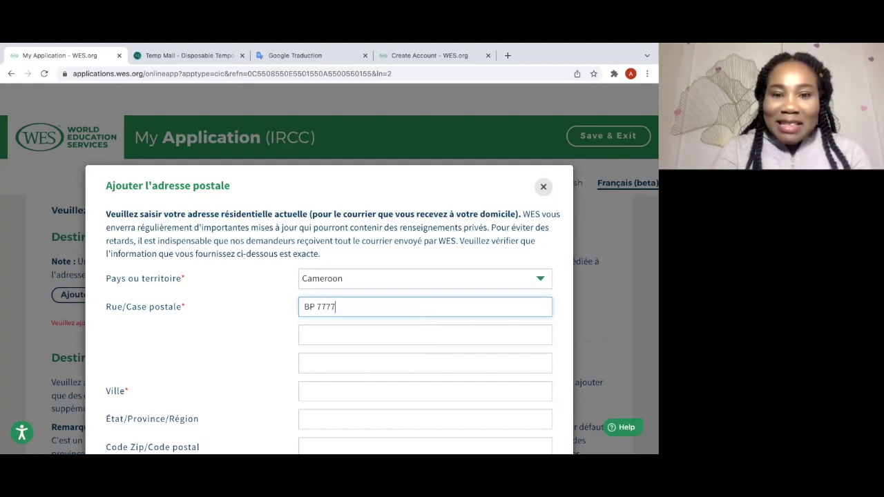
type("777")
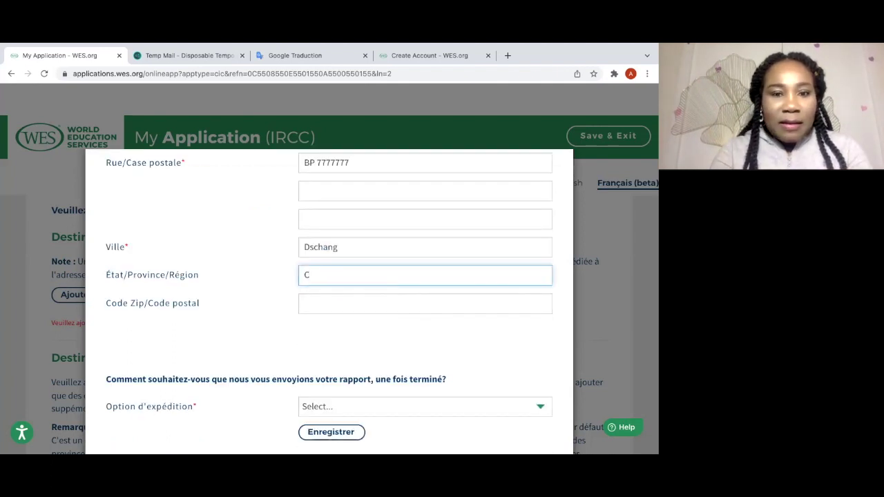
type("OUs")
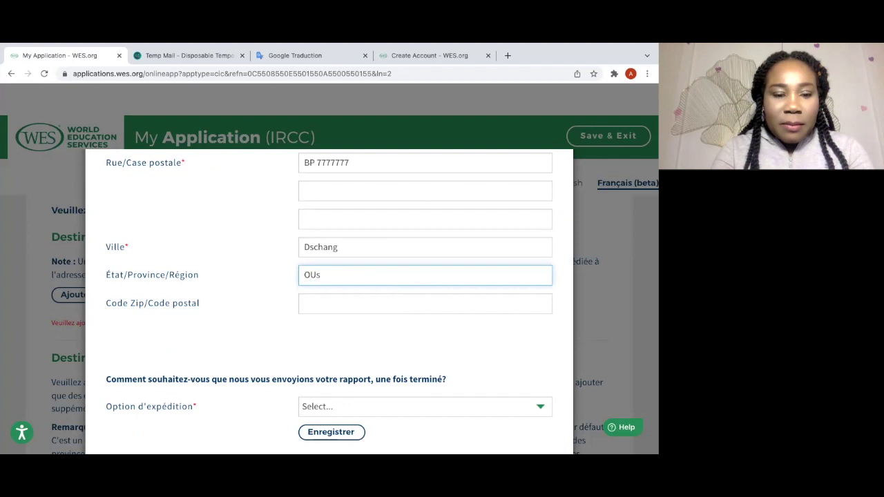
type("EST / CA")
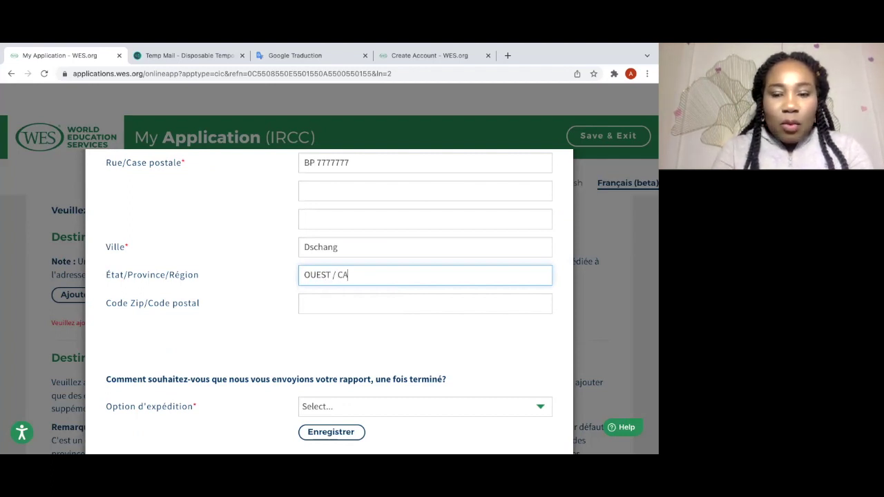
type("MER")
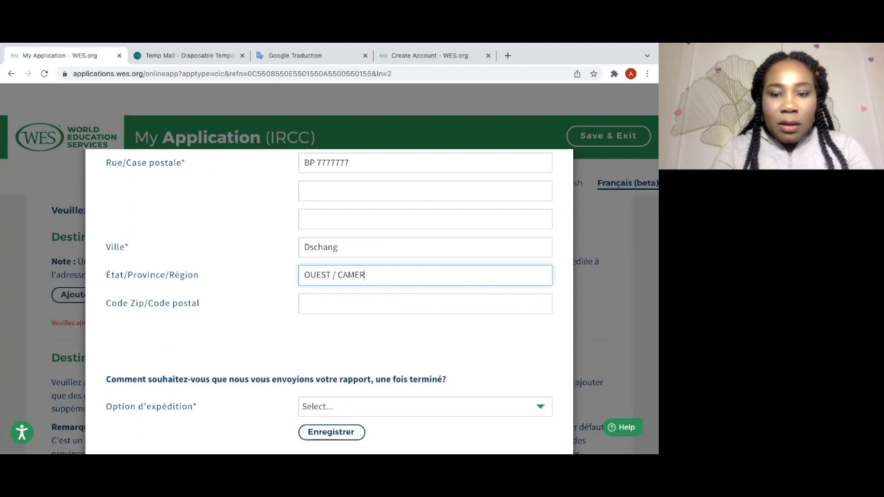
type("OON")
- Choose International Courier ($85.00) as the shipping method and save the address
scroll(490, 347, "down", 1)
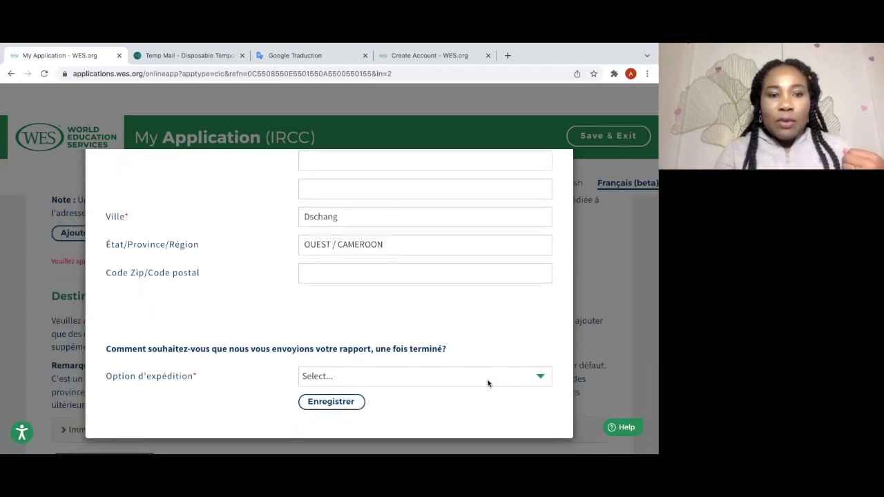
left_click(487, 383)
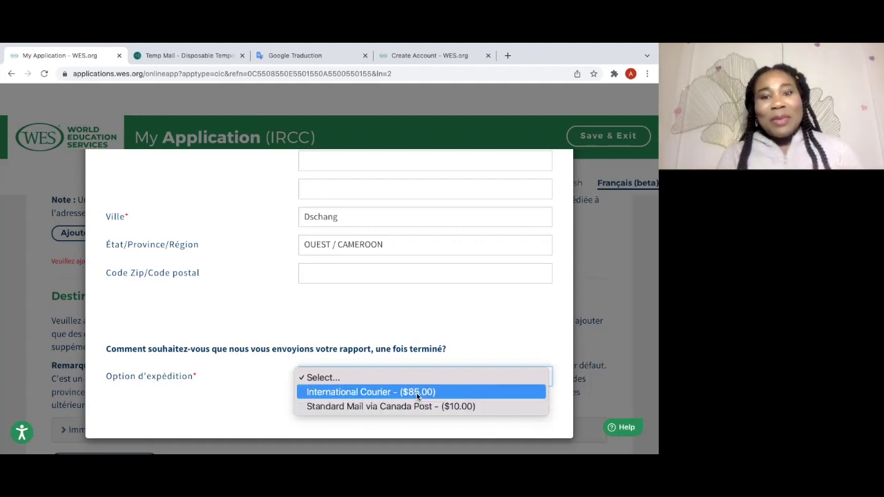
left_click(417, 393)
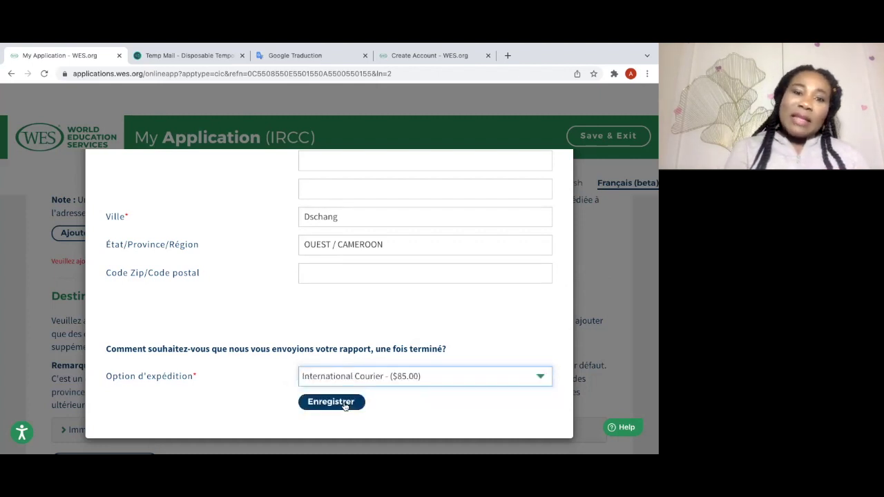
left_click(331, 402)
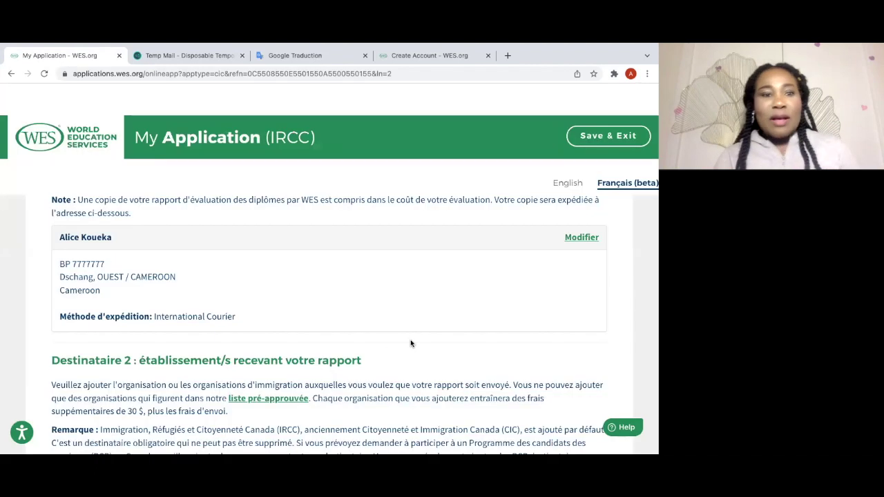
- Review the saved address and the notes saying IRCC is added as a recipient by default
left_click_drag(257, 311, 60, 264)
left_click(400, 351)
scroll(400, 350, "down", 3)
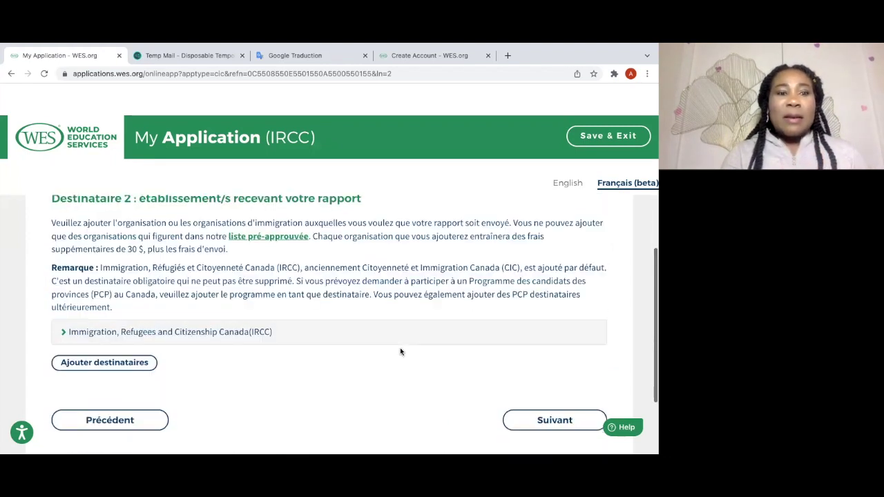
left_click_drag(67, 219, 262, 259)
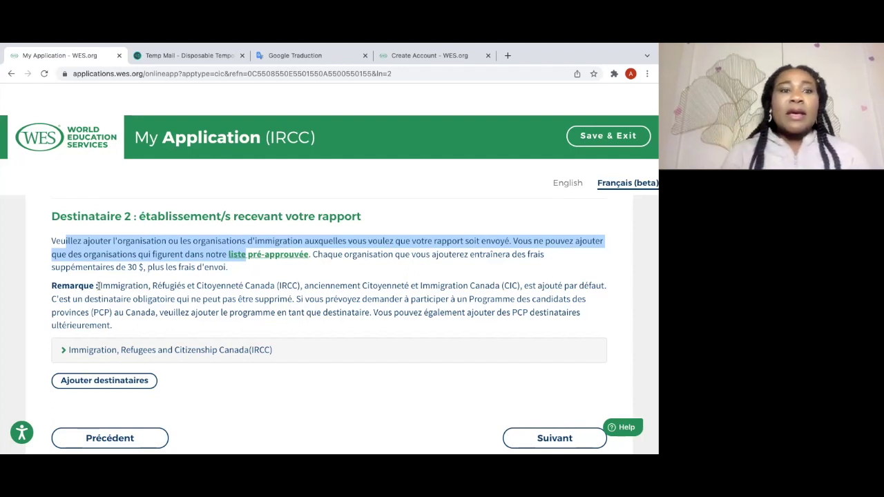
left_click_drag(99, 286, 426, 295)
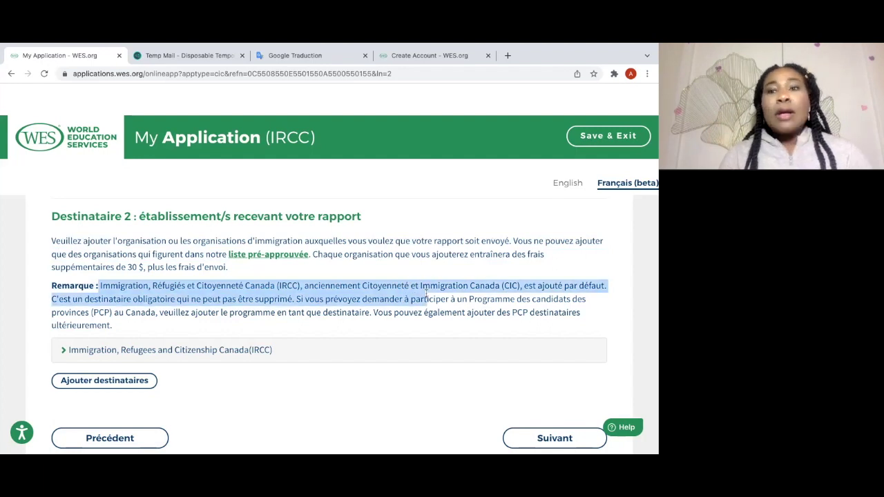
left_click_drag(229, 312, 370, 312)
left_click(412, 359)
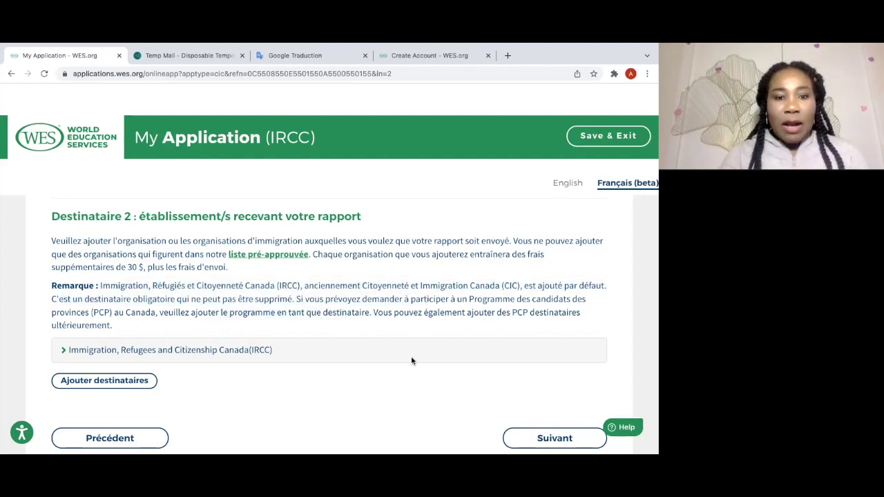
- Expand the IRCC recipient to view its Sydney, NS address and electronic shipping, then continue
scroll(412, 359, "down", 1)
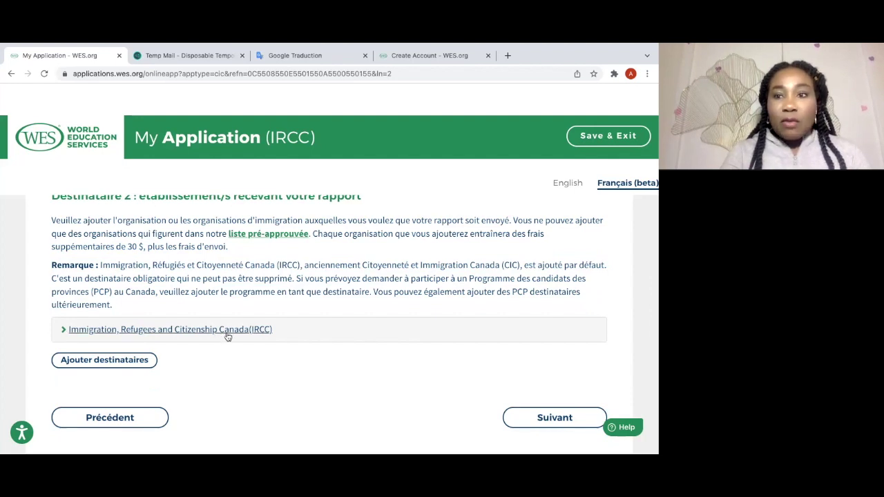
left_click(162, 340)
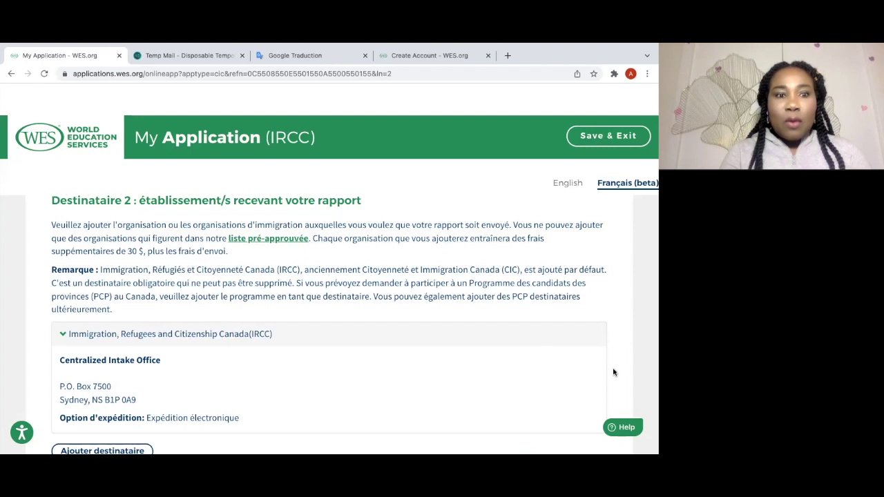
scroll(613, 373, "down", 3)
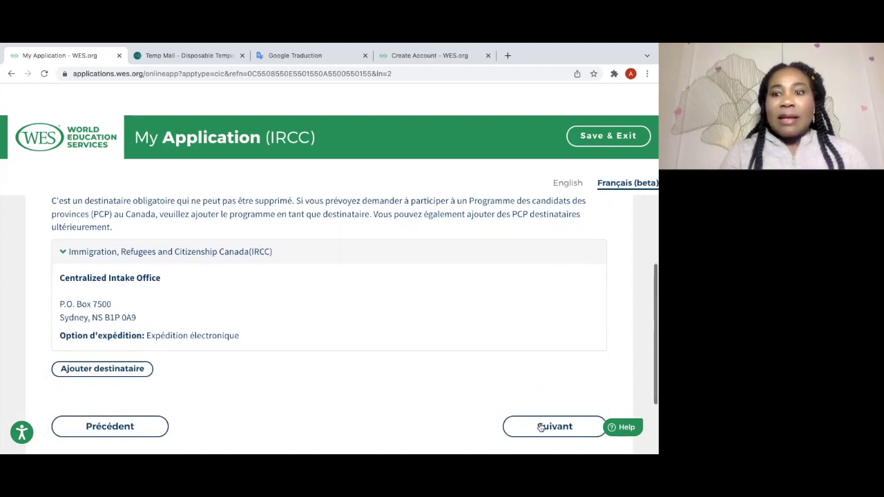
left_click(541, 426)
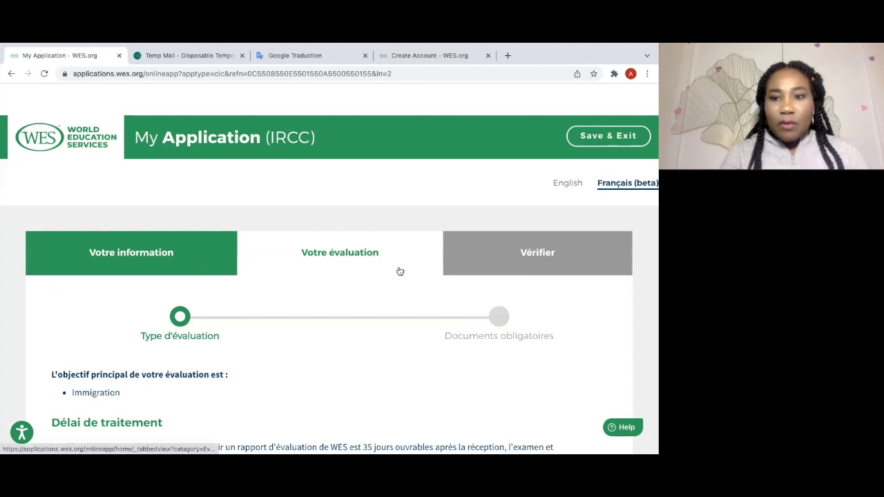
scroll(537, 309, "down", 1)
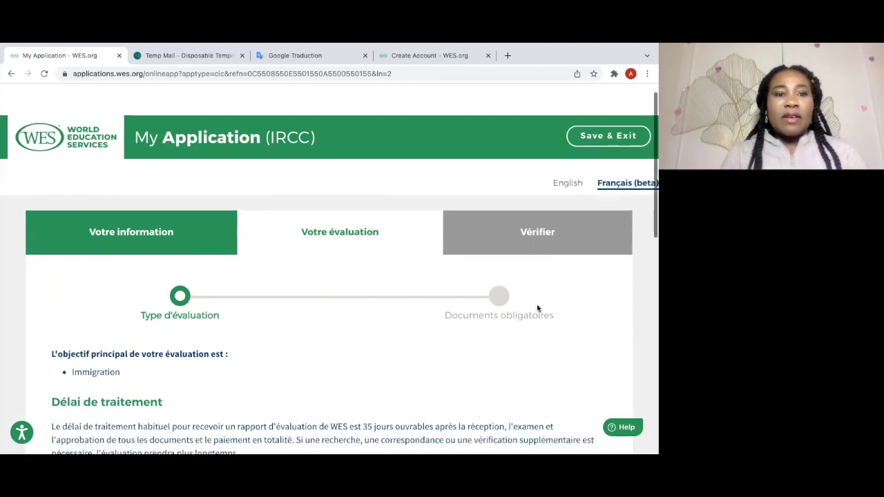
scroll(536, 308, "down", 3)
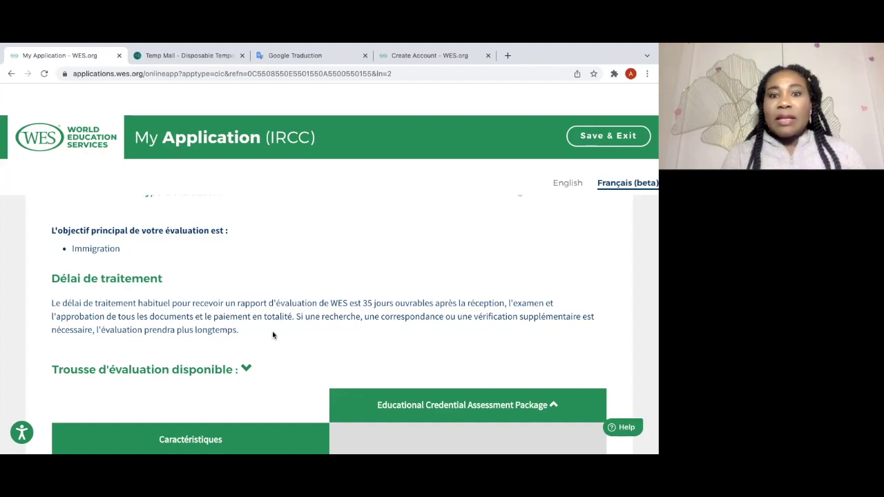
scroll(273, 334, "down", 1)
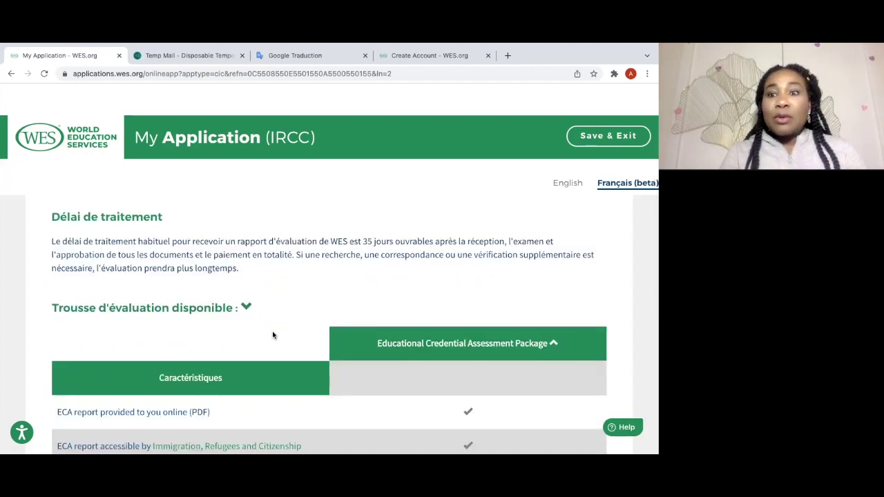
scroll(272, 335, "down", 2)
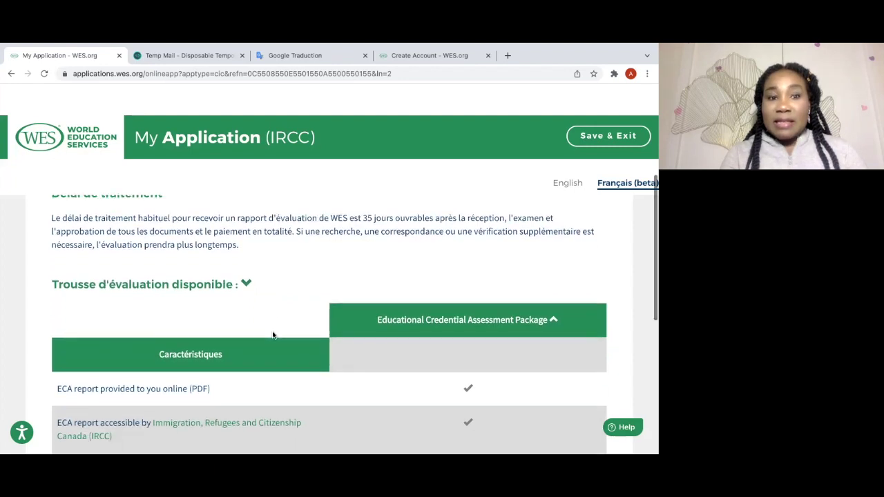
scroll(272, 335, "up", 1)
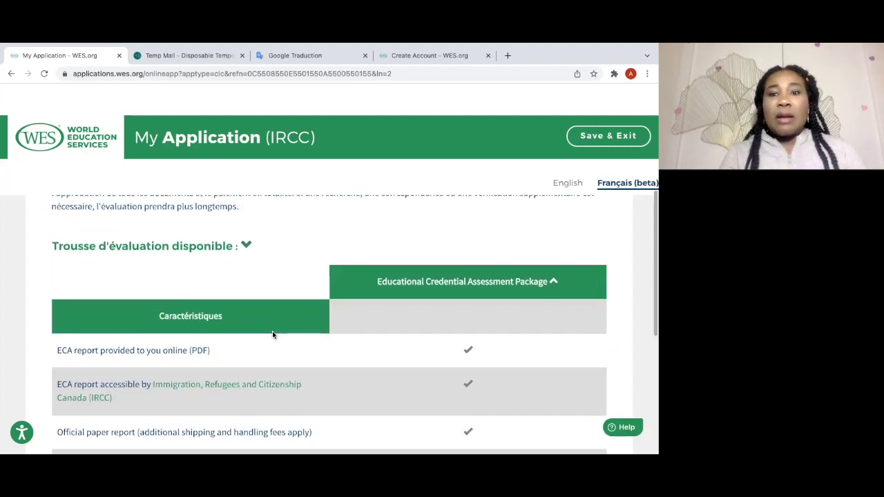
scroll(272, 335, "down", 1)
scroll(272, 334, "down", 1)
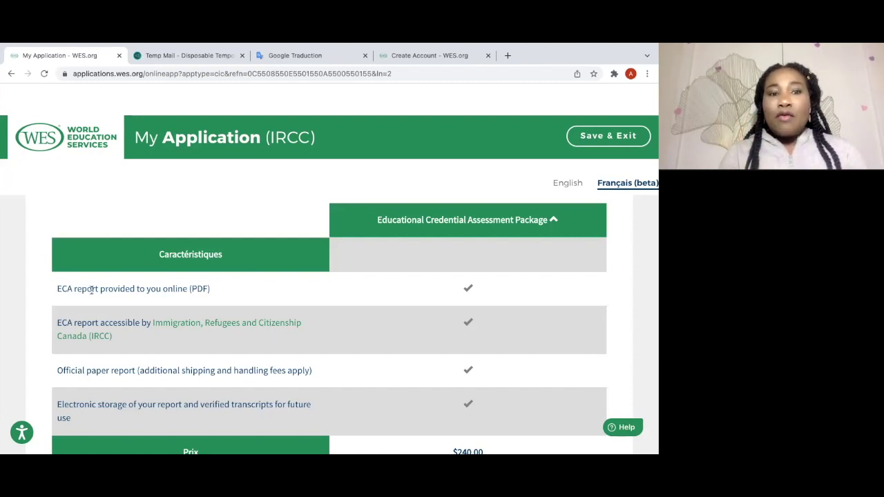
left_click_drag(94, 291, 228, 291)
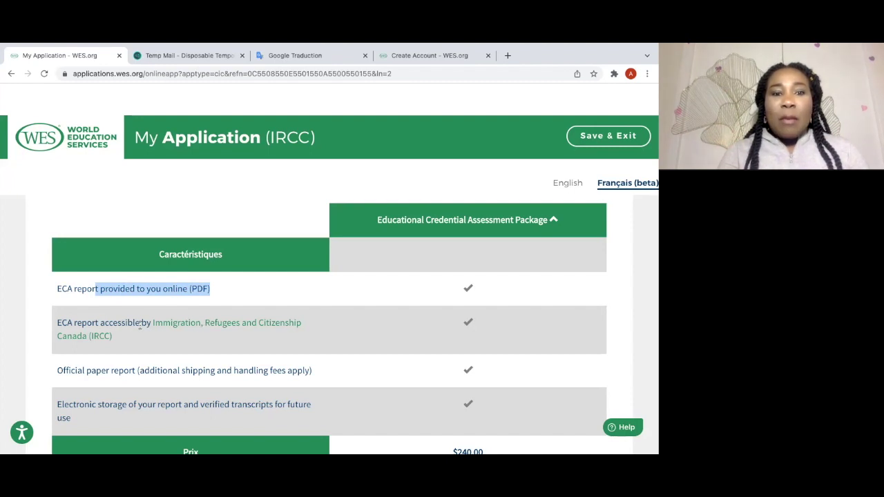
left_click(297, 342)
scroll(297, 342, "down", 2)
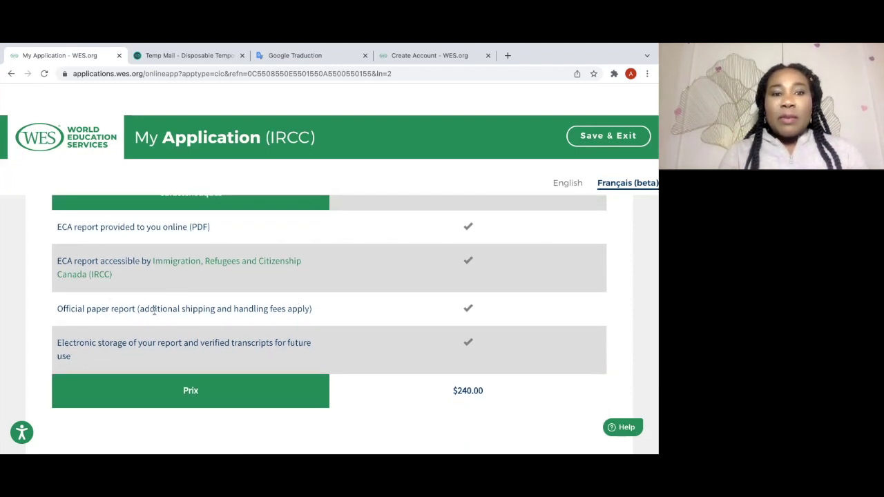
left_click_drag(325, 315, 160, 310)
left_click(405, 389)
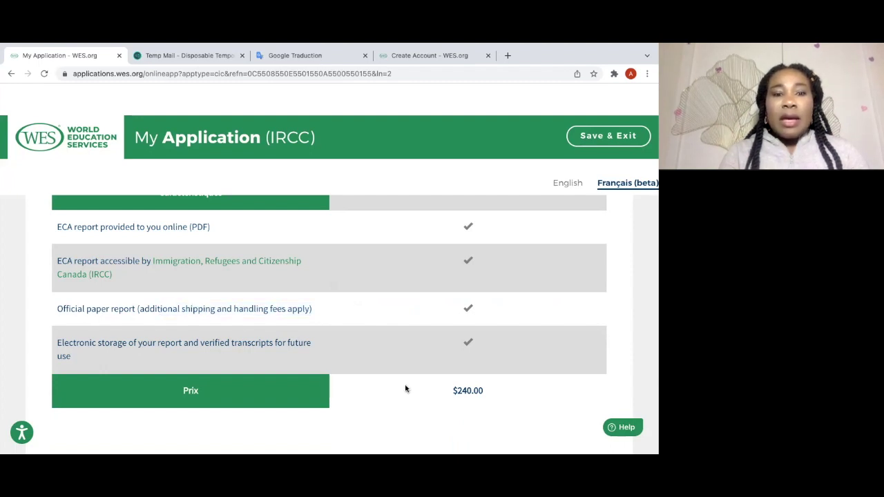
scroll(406, 389, "down", 2)
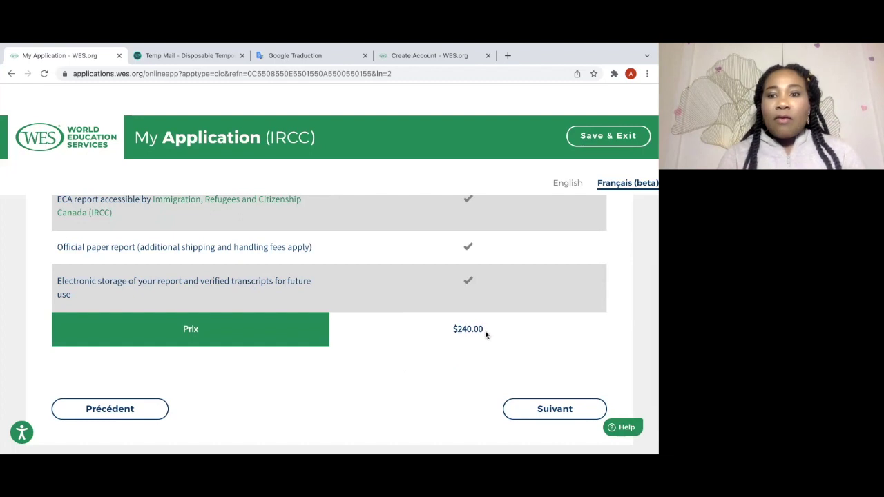
left_click_drag(485, 334, 452, 333)
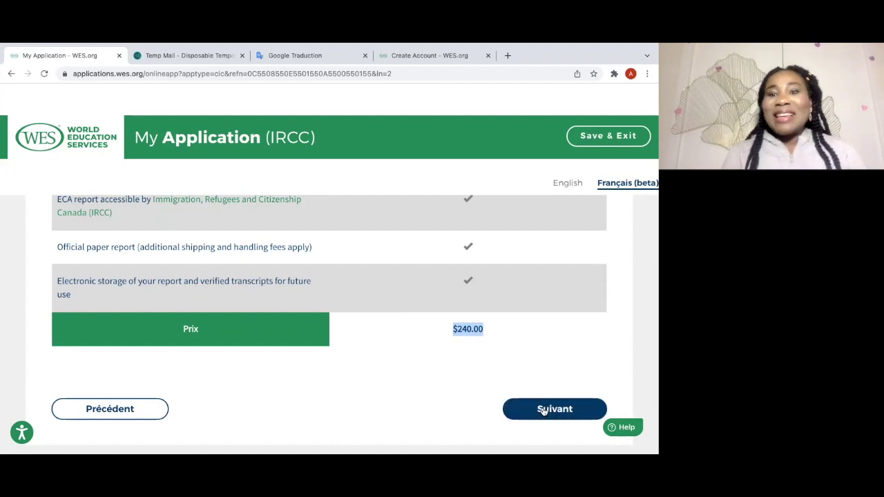
left_click(469, 278)
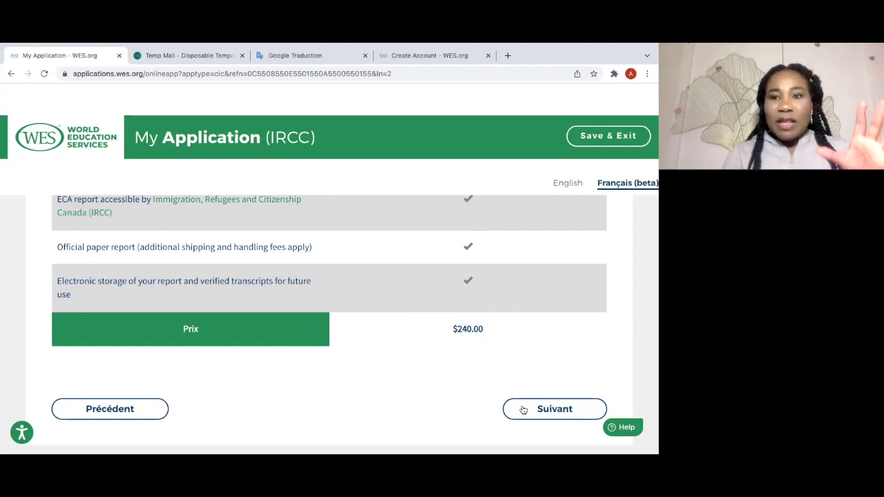
- Advance to the required documents checklist and select its heading and introductory paragraph for translation
left_click(524, 410)
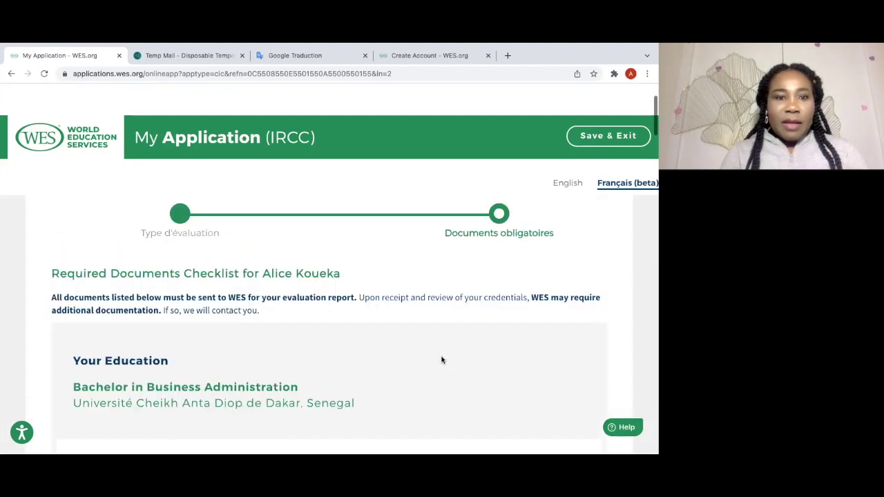
scroll(480, 355, "down", 2)
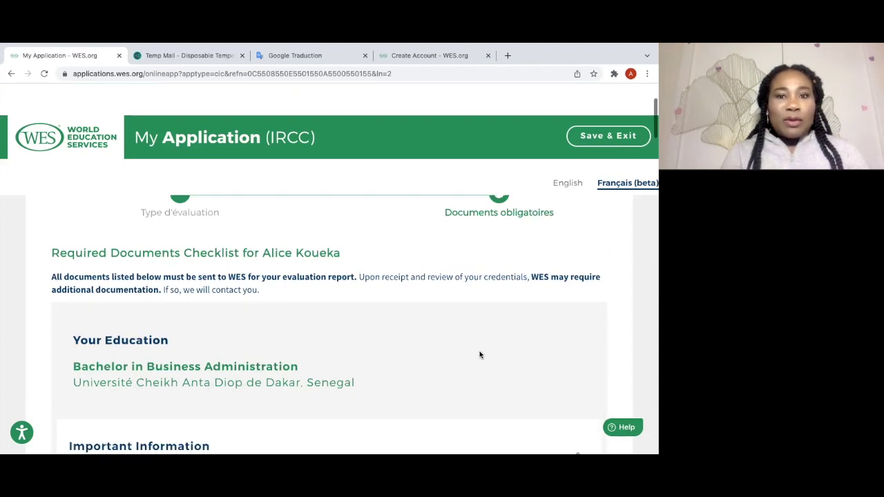
scroll(480, 354, "down", 3)
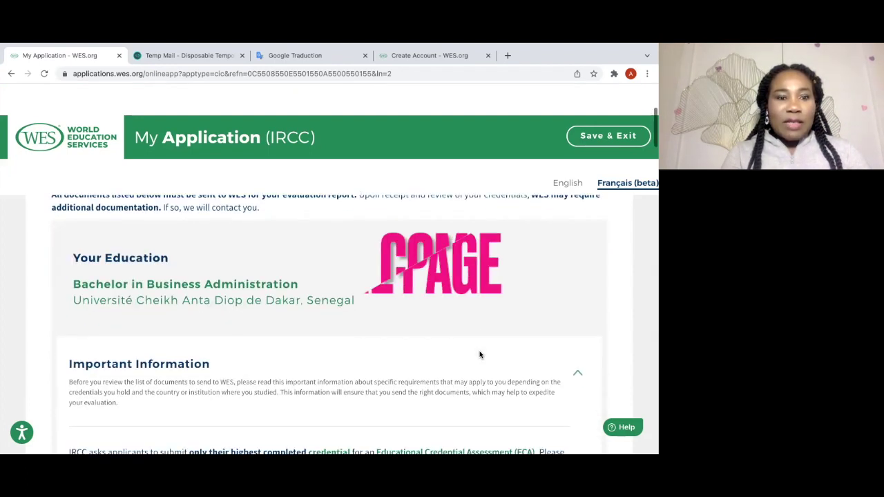
scroll(480, 350, "down", 6)
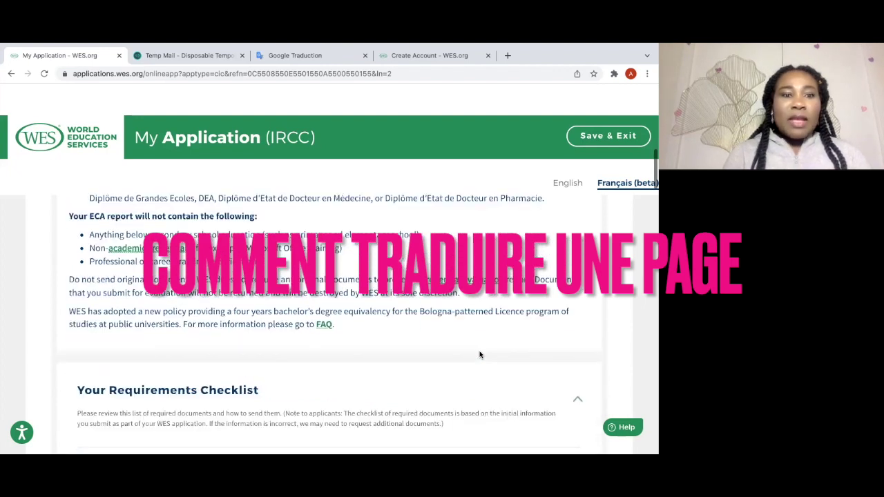
scroll(479, 355, "up", 10)
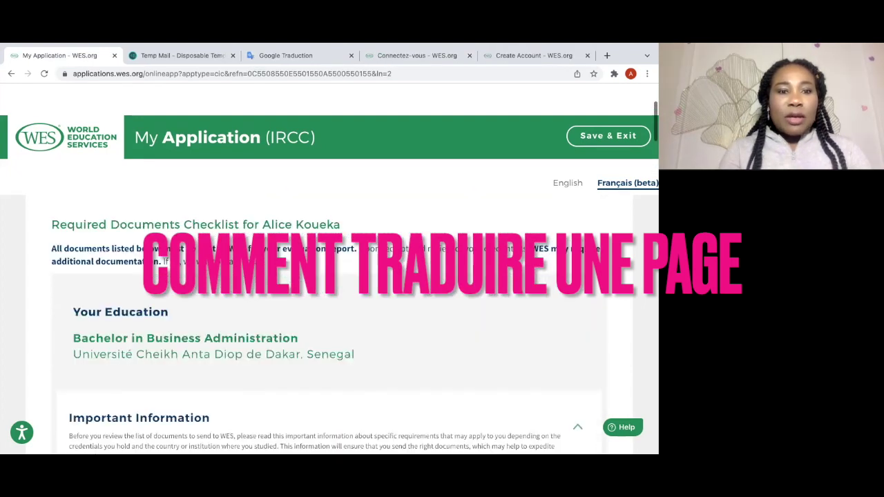
scroll(299, 274, "down", 2)
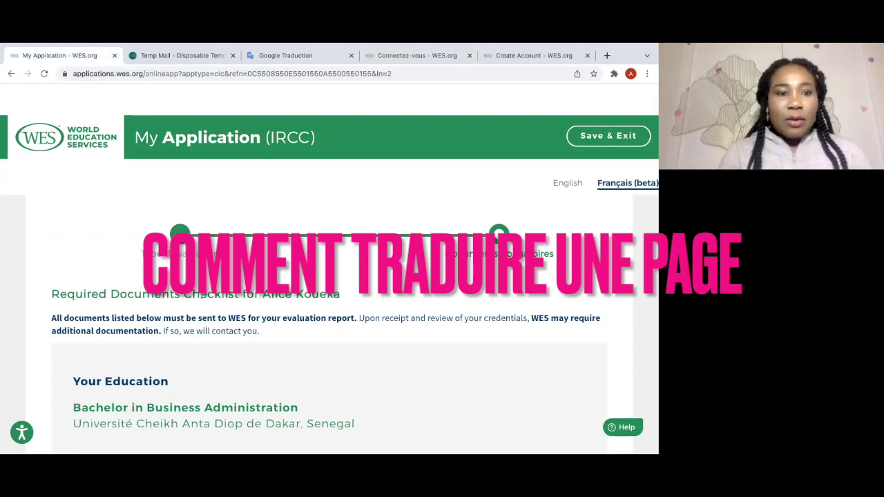
left_click_drag(50, 296, 292, 335)
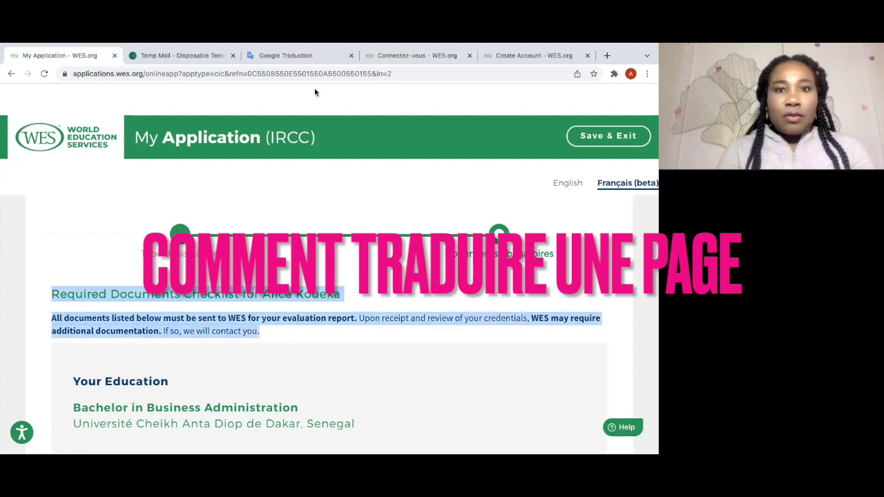
left_click(286, 60)
- Translate the checklist introduction and the Important Information paragraph from English into French
left_click(253, 74)
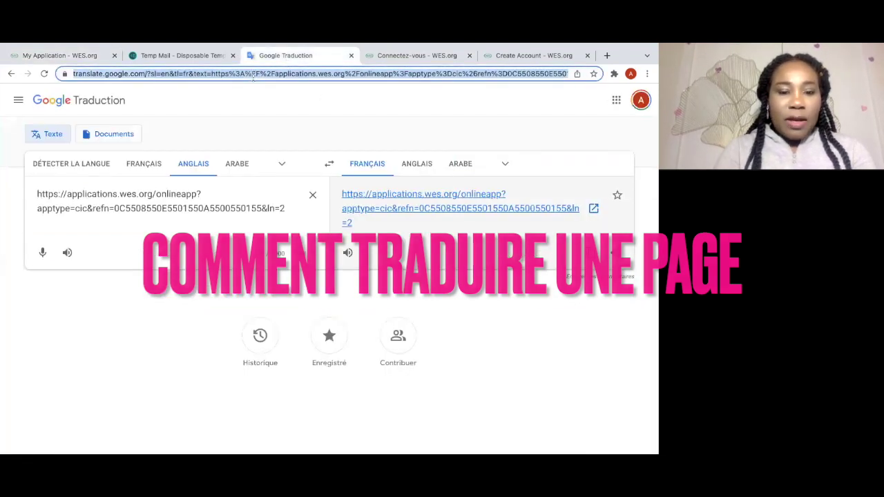
type("trans")
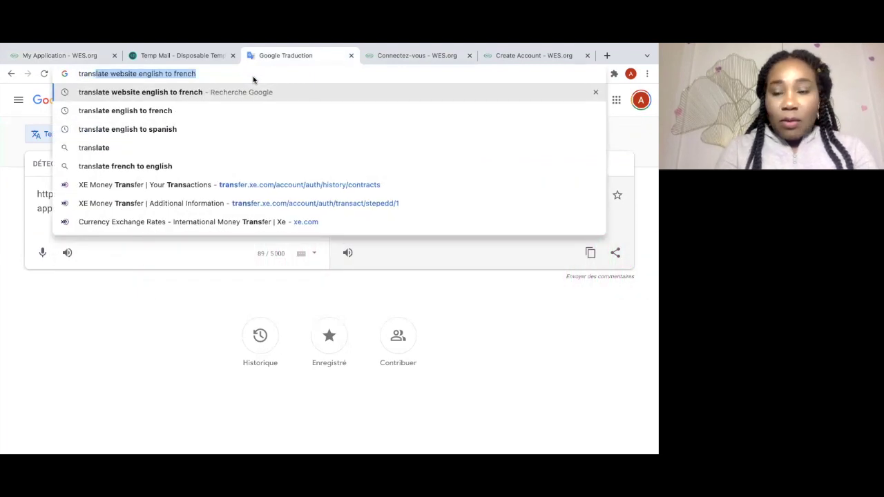
key("Return")
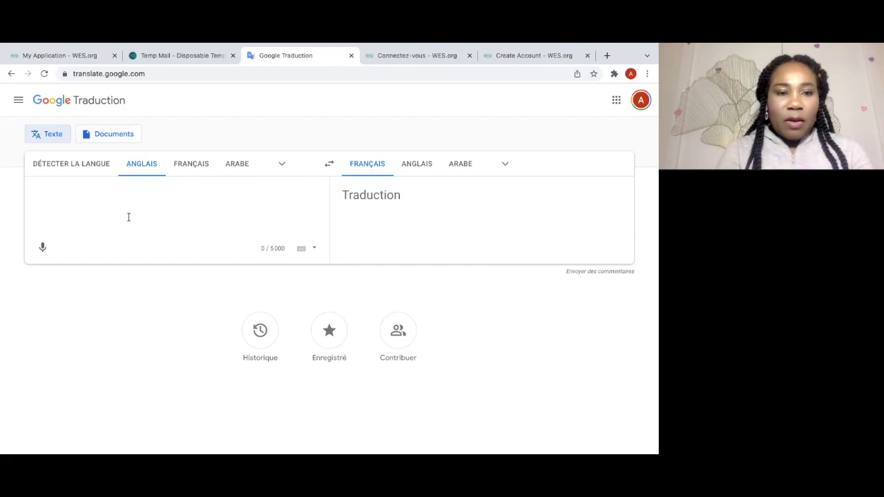
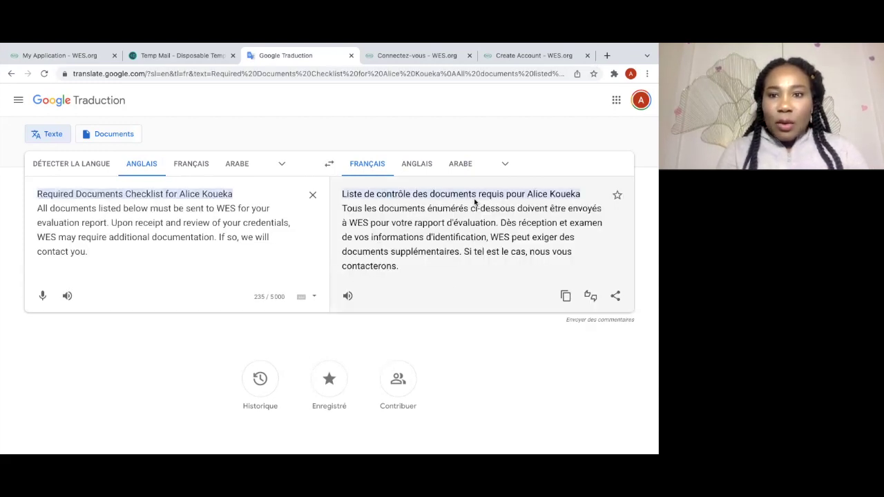
key("ctrl+a")
type("Important Information Before you review the list of documents to send to WES, please read this important information about specific requirements that may apply to you depending on the credentials you hold and the country or institution where you studied. This information will ensure that you send the right documents, which may help to expedite your evaluation.")
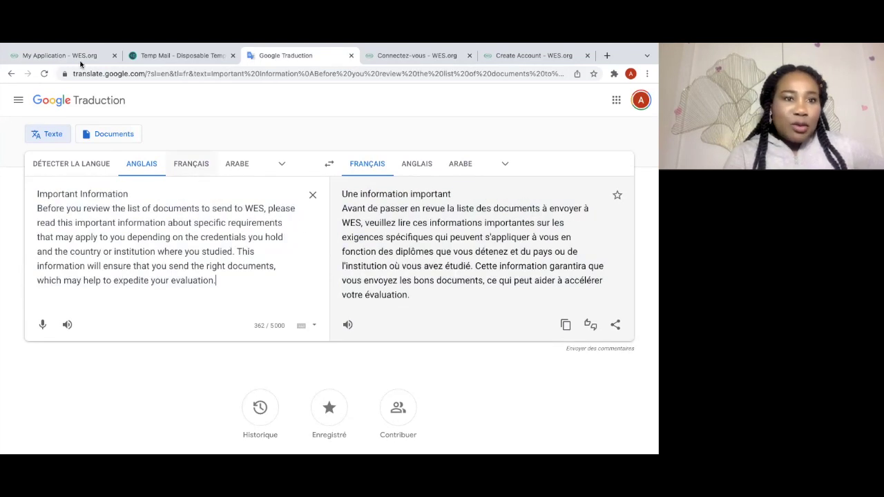
left_click(79, 57)
left_click(469, 314)
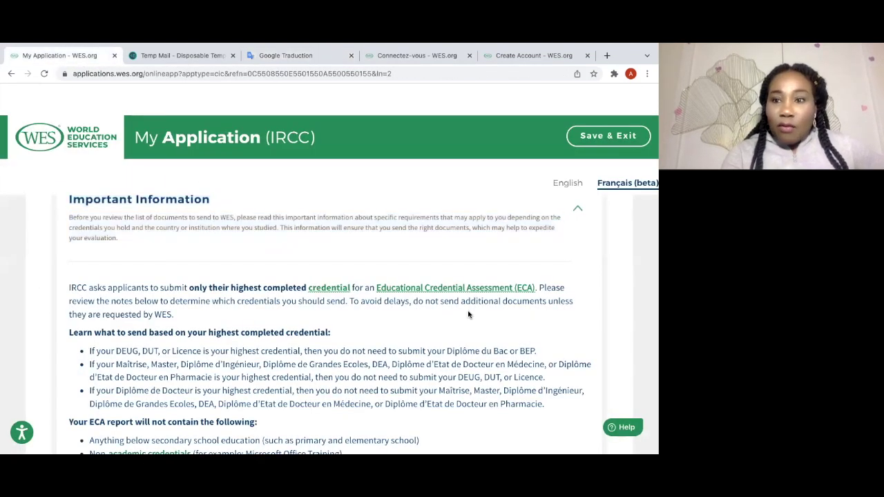
- Read the DEUG/DUT credential notes, then scroll down to the Academic Transcript (Relevé de Notes) item
scroll(468, 314, "down", 5)
scroll(468, 315, "down", 3)
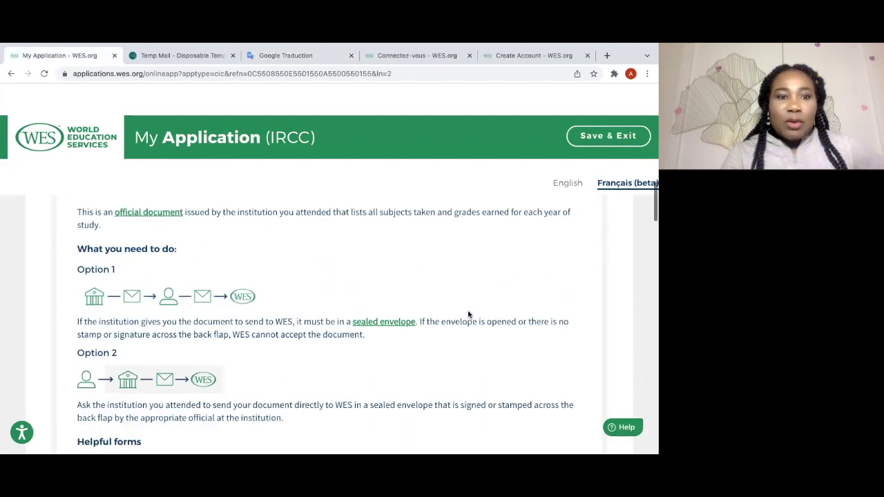
scroll(468, 315, "down", 1)
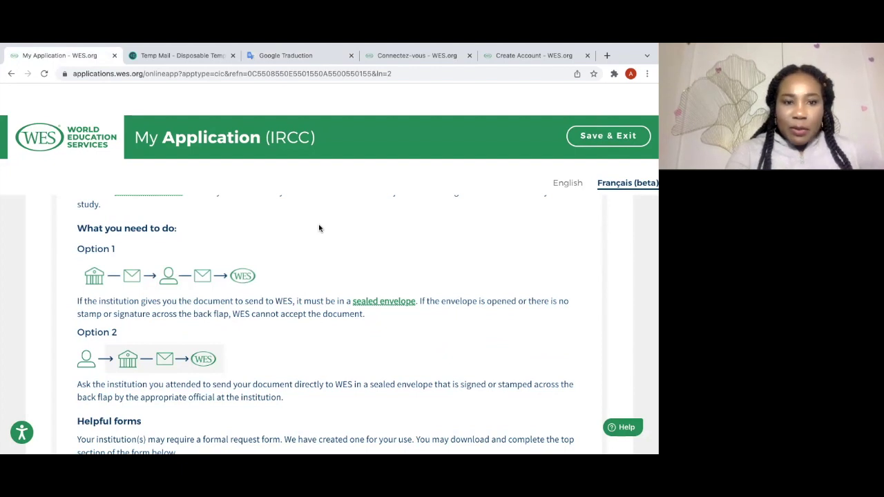
scroll(318, 225, "up", 1)
scroll(318, 224, "up", 10)
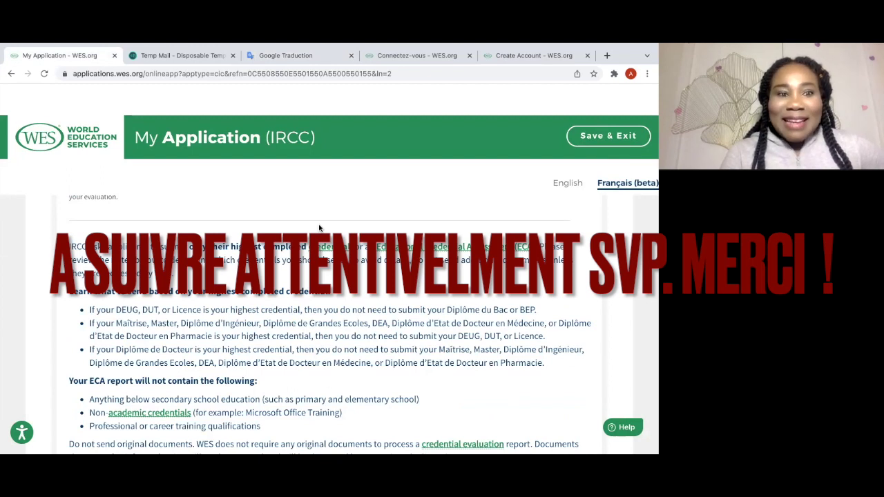
scroll(319, 228, "down", 1)
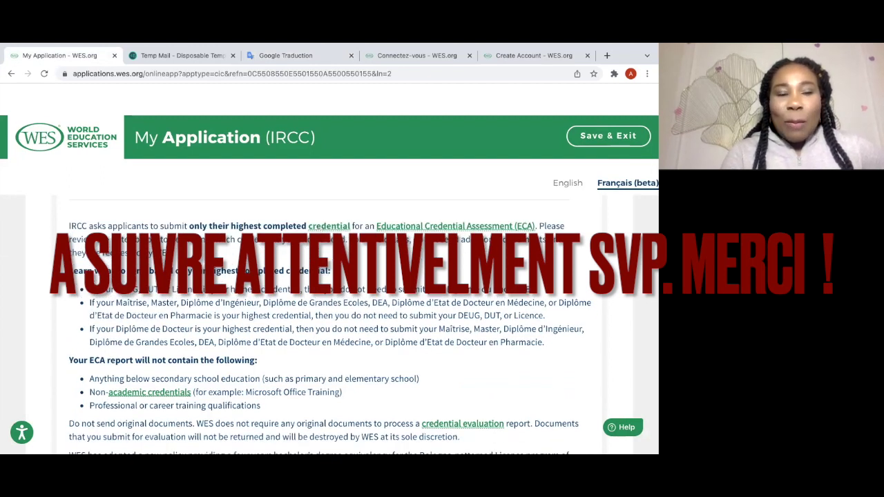
left_click_drag(105, 289, 277, 286)
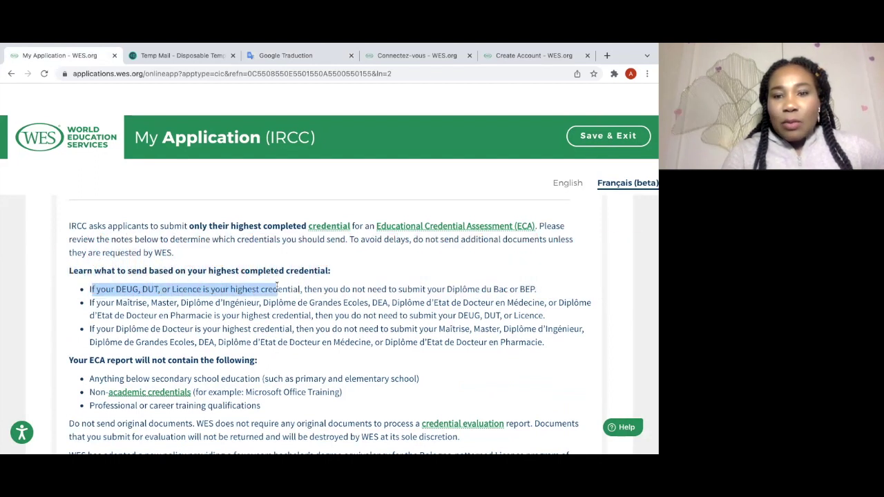
left_click_drag(376, 288, 423, 290)
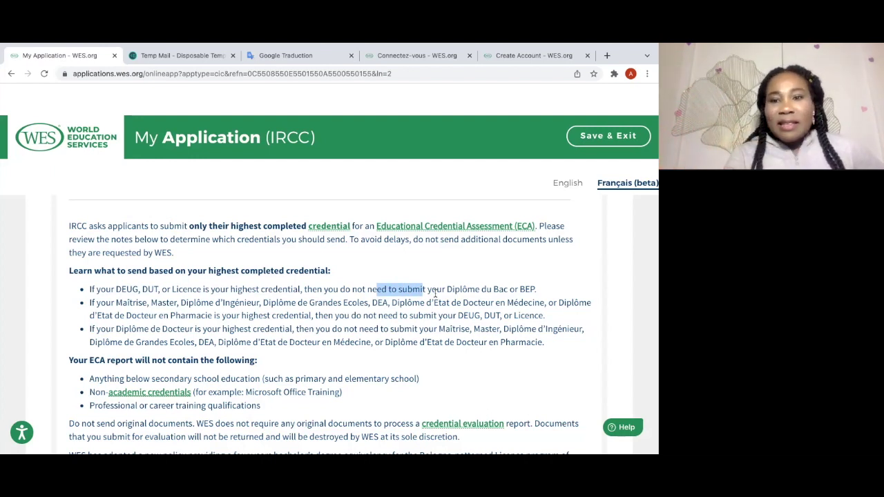
left_click(455, 390)
scroll(454, 386, "down", 1)
scroll(453, 386, "down", 5)
scroll(454, 388, "down", 1)
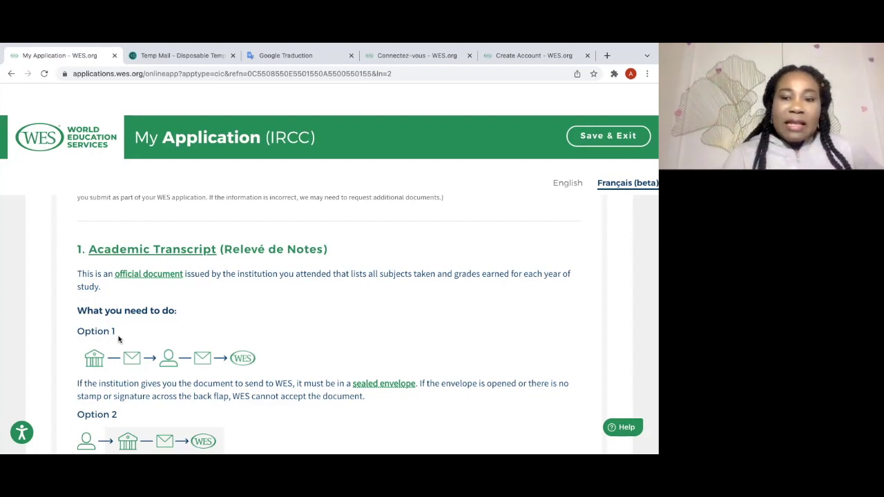
scroll(118, 338, "down", 2)
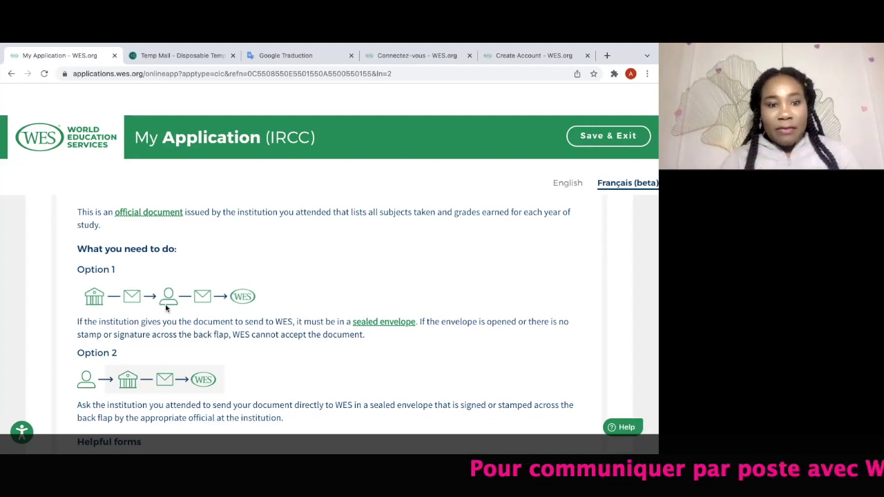
- Scroll to Helpful forms and open the French Academic Records Request Form PDF in a new tab
scroll(279, 386, "down", 2)
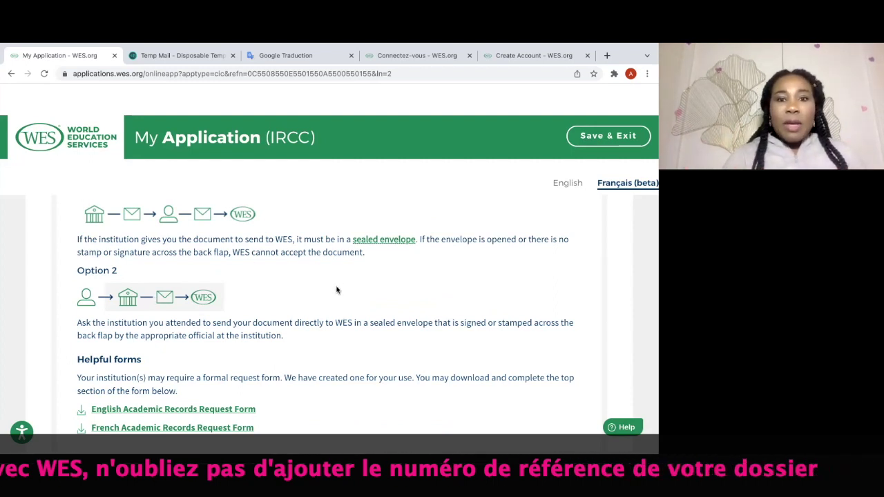
scroll(338, 293, "up", 1)
scroll(338, 293, "up", 5)
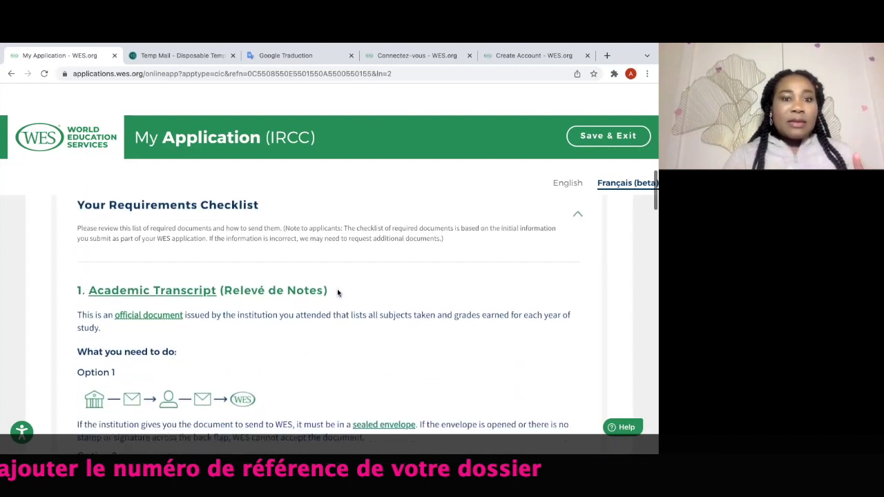
scroll(338, 292, "down", 5)
scroll(337, 293, "up", 5)
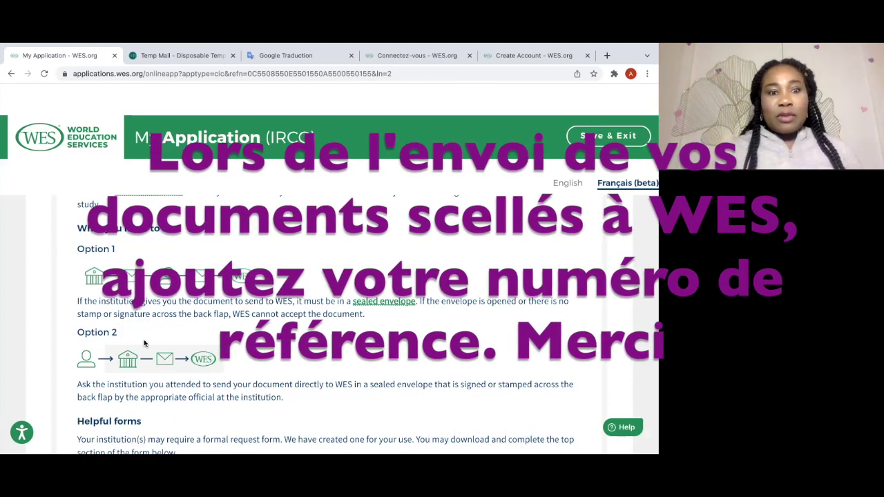
scroll(279, 419, "down", 3)
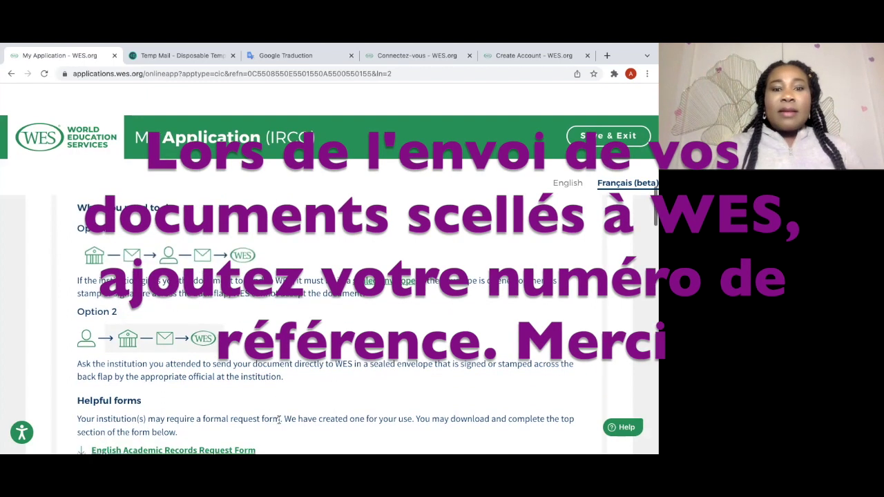
left_click_drag(78, 295, 244, 311)
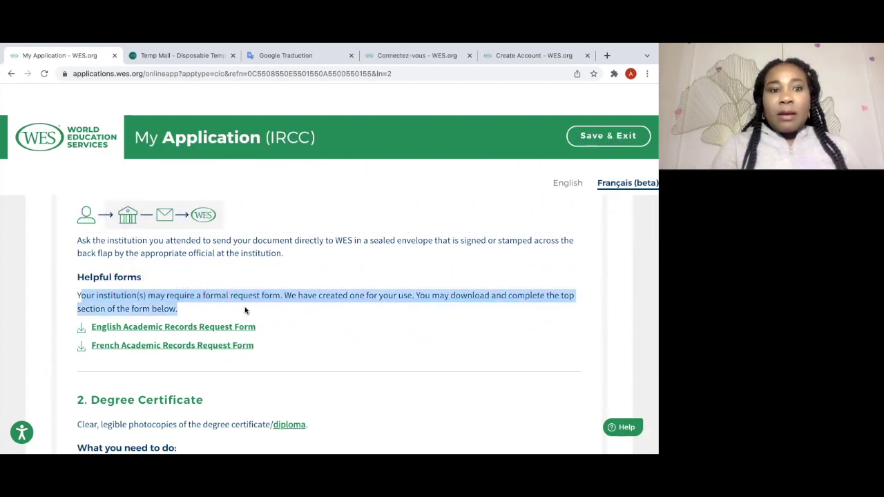
left_click(200, 310)
left_click_drag(195, 310, 109, 296)
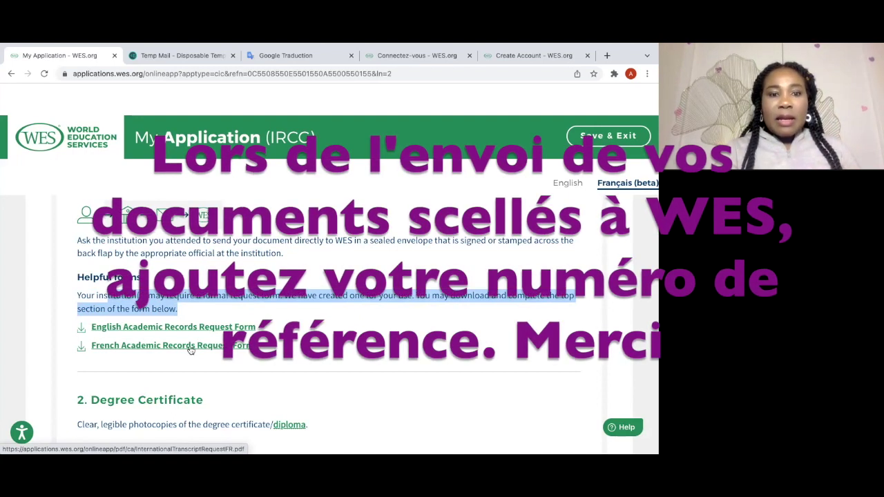
left_click(190, 348)
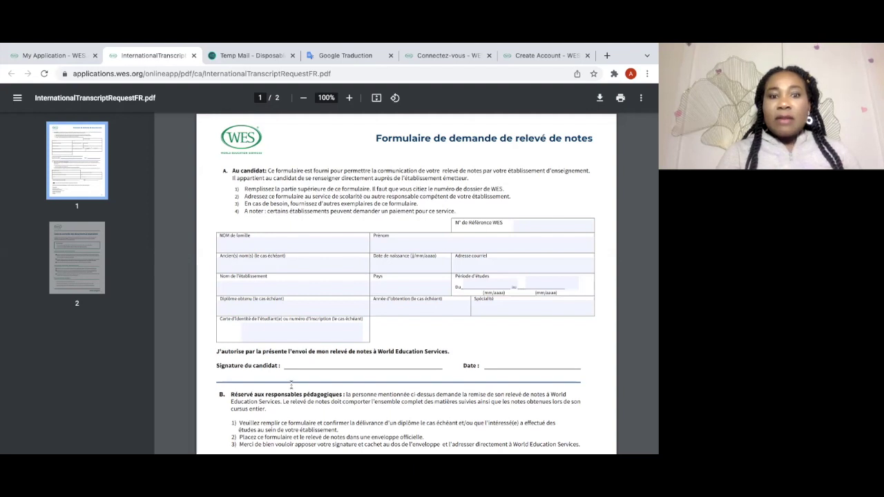
- Scroll through InternationalTranscriptRequestFR.pdf to the page 2 checklist, then go back to My Application
scroll(291, 387, "down", 1)
scroll(291, 386, "down", 3)
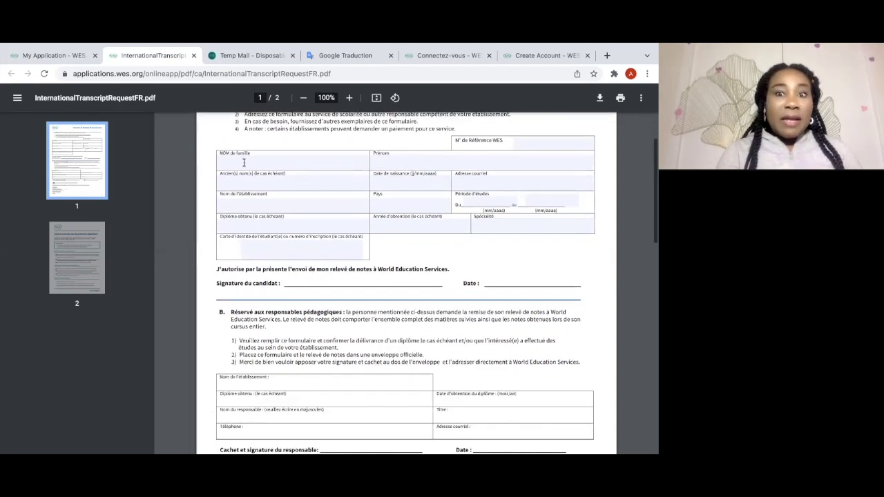
scroll(239, 164, "down", 3)
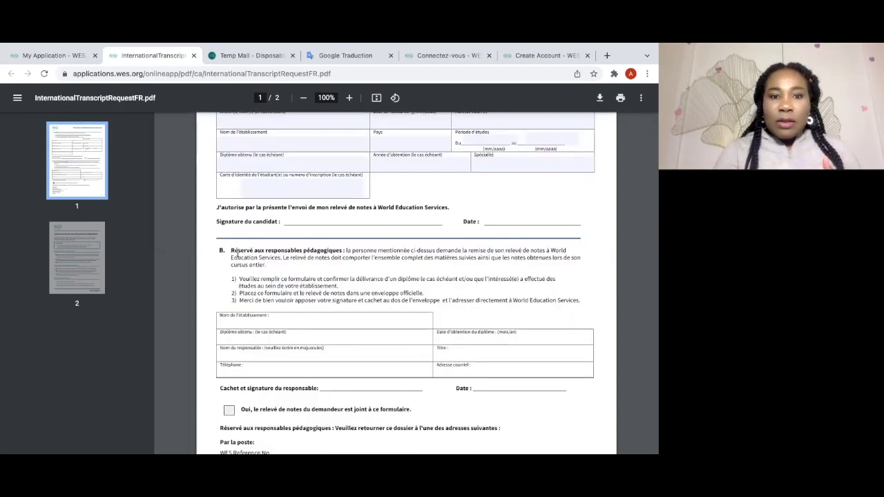
left_click_drag(232, 252, 337, 257)
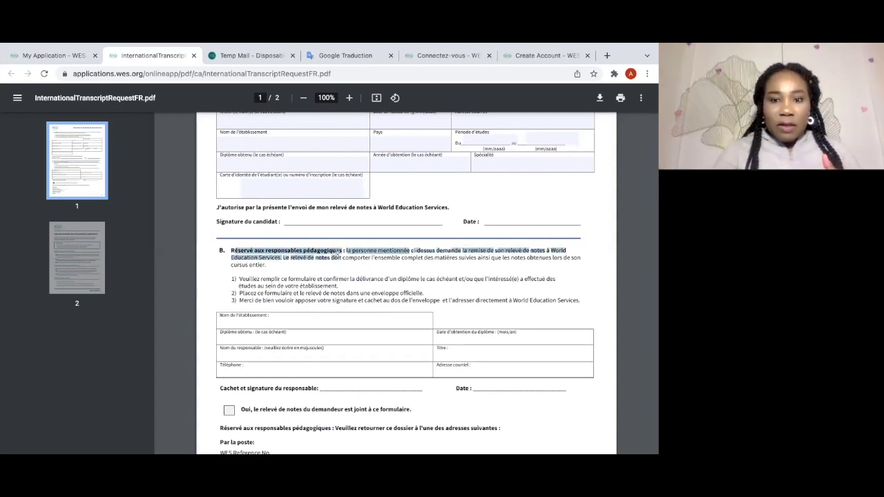
left_click(431, 417)
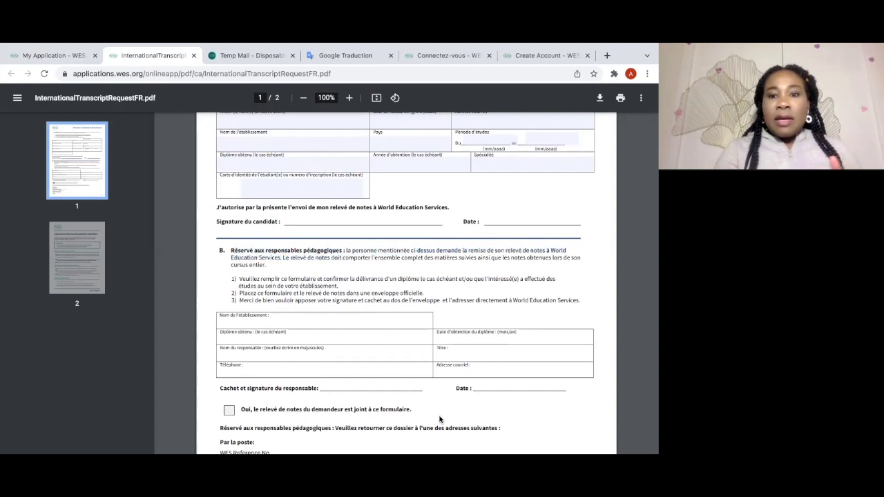
scroll(439, 419, "down", 1)
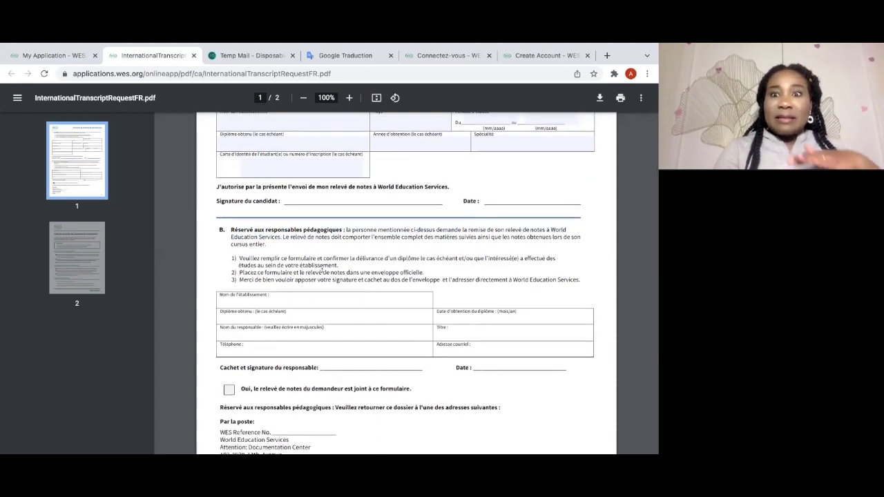
scroll(322, 270, "down", 5)
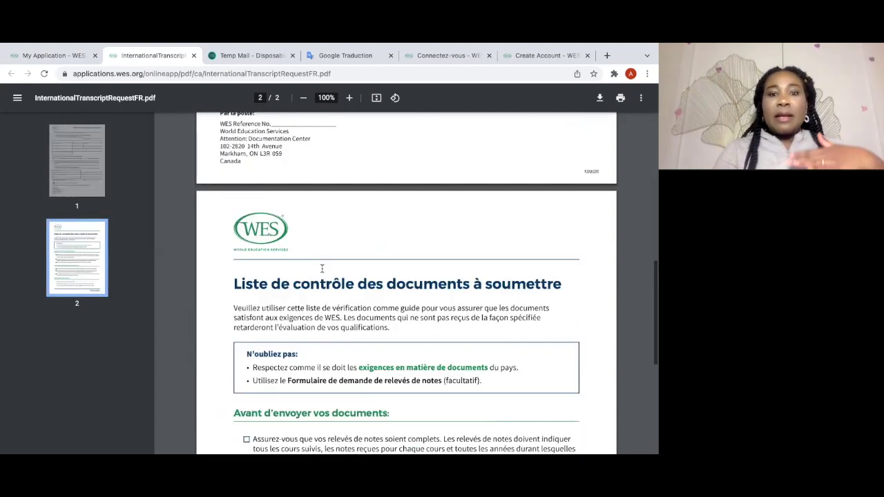
scroll(322, 268, "down", 3)
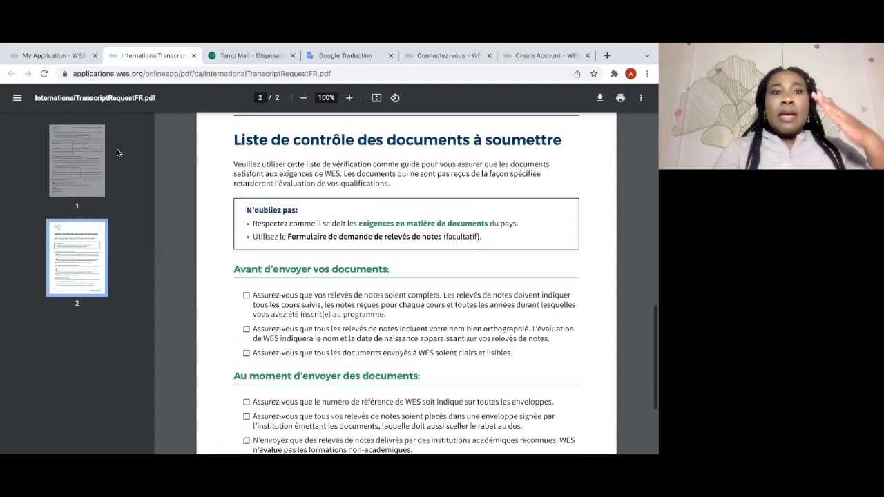
left_click(60, 58)
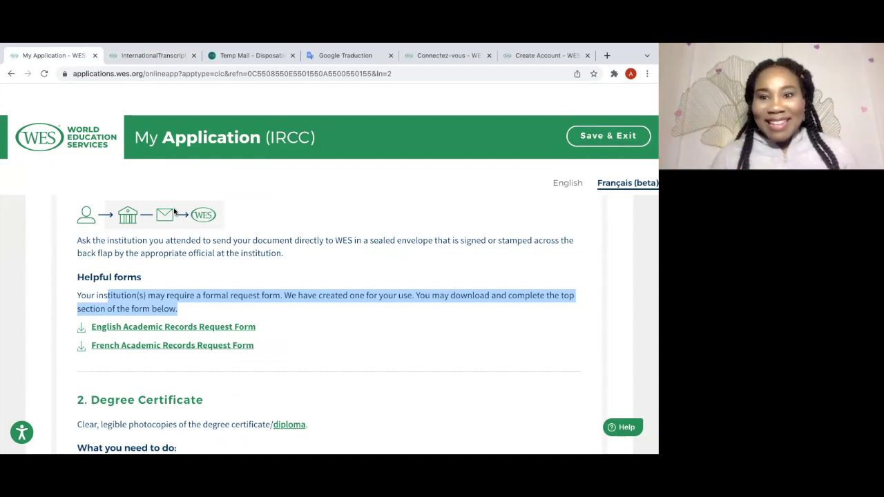
- Scroll to item 2, Degree Certificate, and highlight its heading and My Account upload instructions
left_click(381, 381)
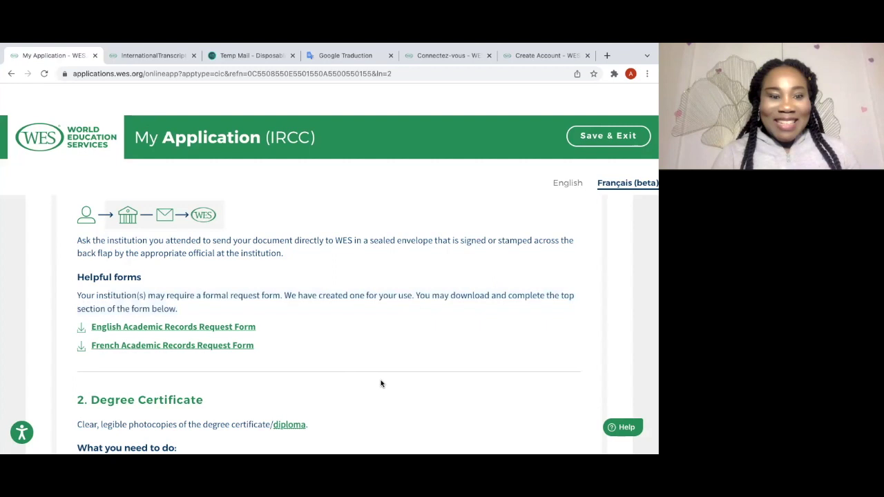
scroll(381, 383, "down", 3)
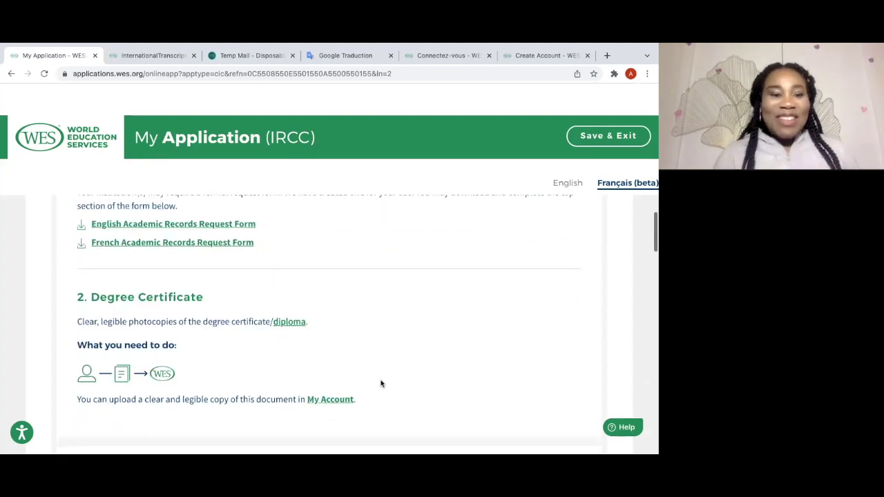
scroll(380, 384, "down", 1)
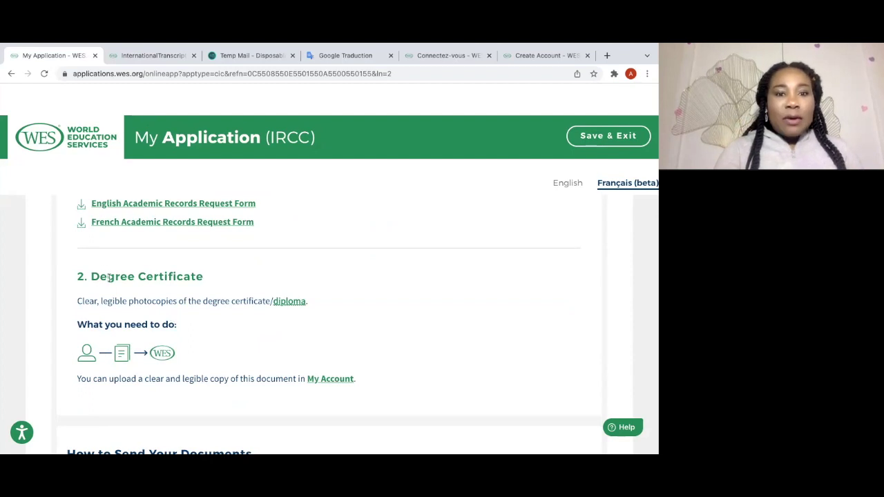
left_click_drag(108, 276, 179, 296)
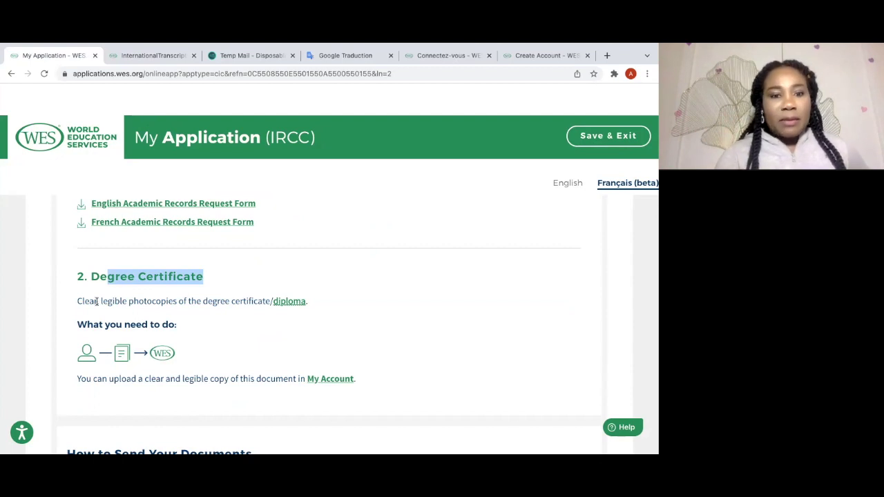
left_click_drag(85, 379, 276, 378)
left_click(79, 319)
left_click_drag(80, 319, 146, 332)
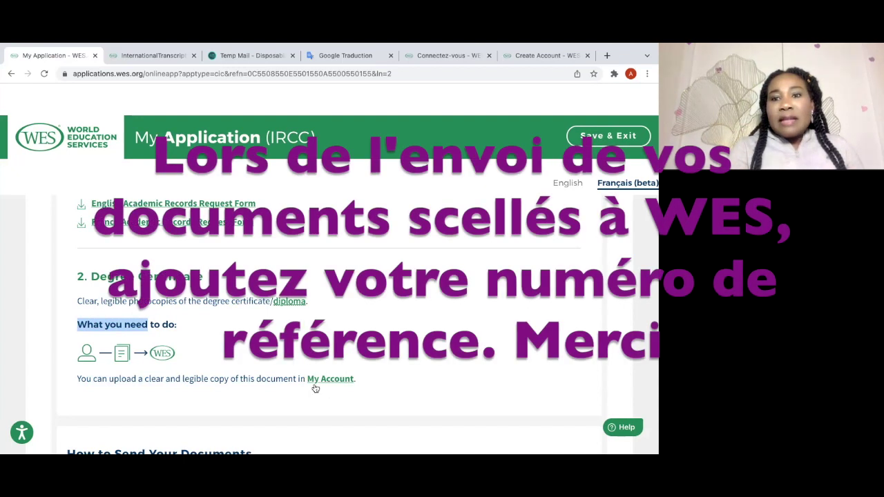
- Highlight the note about including your reference number on mailed documents
left_click(332, 408)
scroll(332, 408, "down", 3)
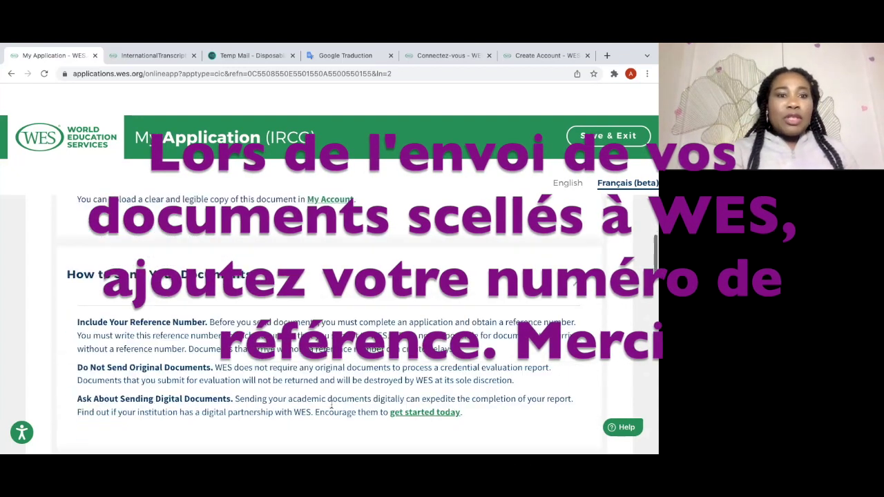
left_click_drag(77, 295, 213, 342)
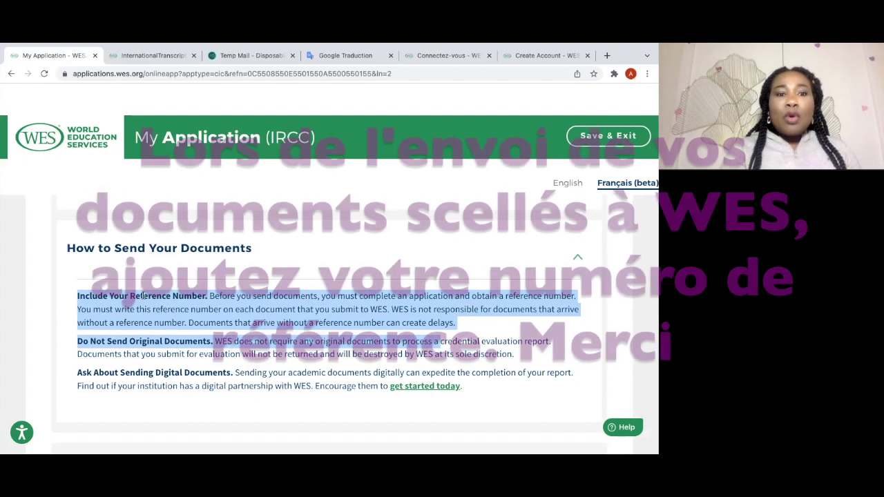
left_click(143, 296)
- Scroll to the postal mail/courier section and highlight the WES Markham, ON mailing address
scroll(162, 307, "down", 2)
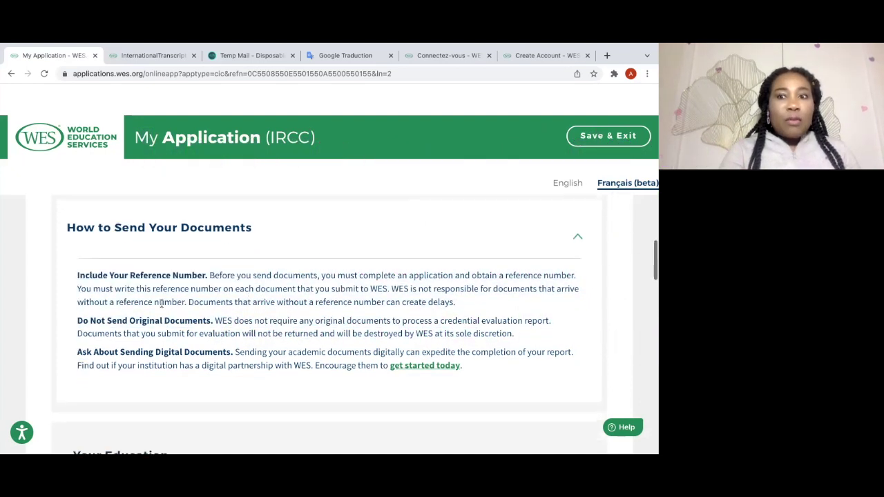
scroll(161, 303, "down", 3)
scroll(161, 303, "down", 1)
scroll(161, 303, "down", 7)
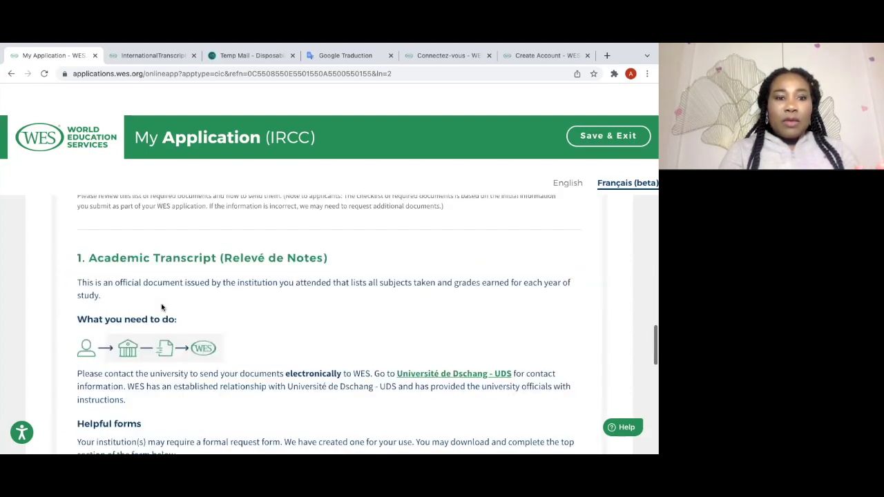
scroll(161, 306, "up", 3)
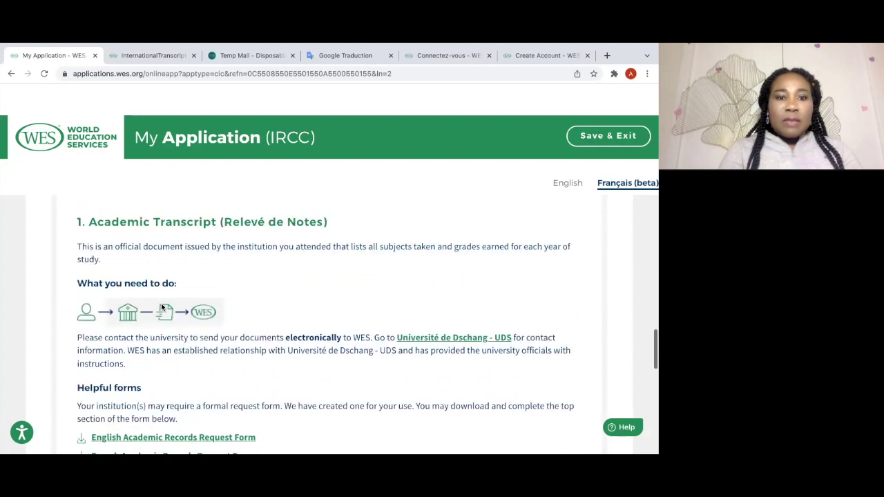
scroll(162, 306, "down", 5)
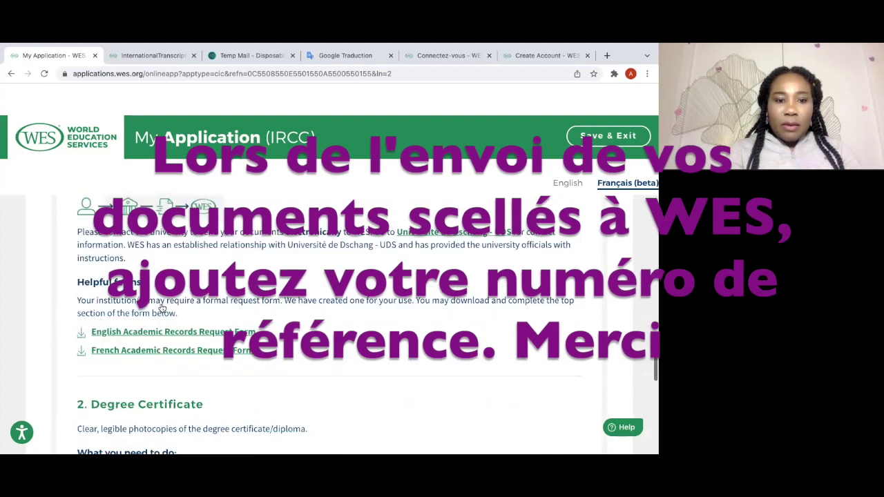
scroll(162, 308, "down", 6)
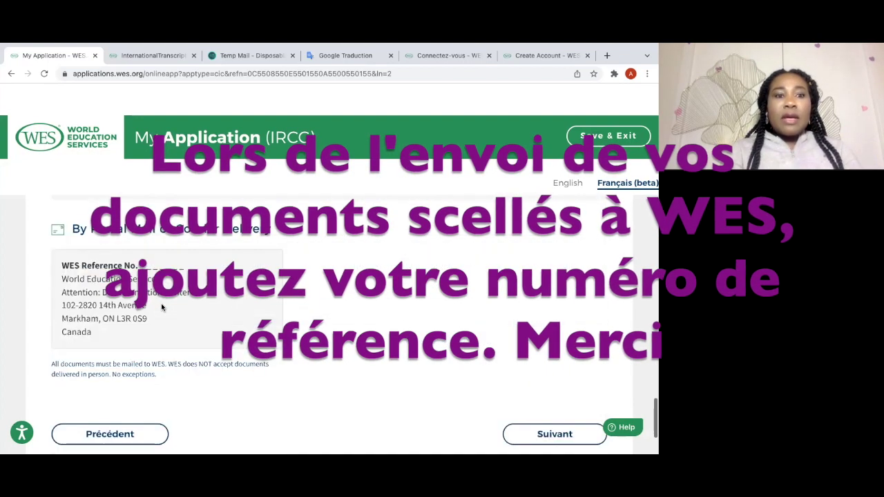
left_click_drag(92, 332, 62, 266)
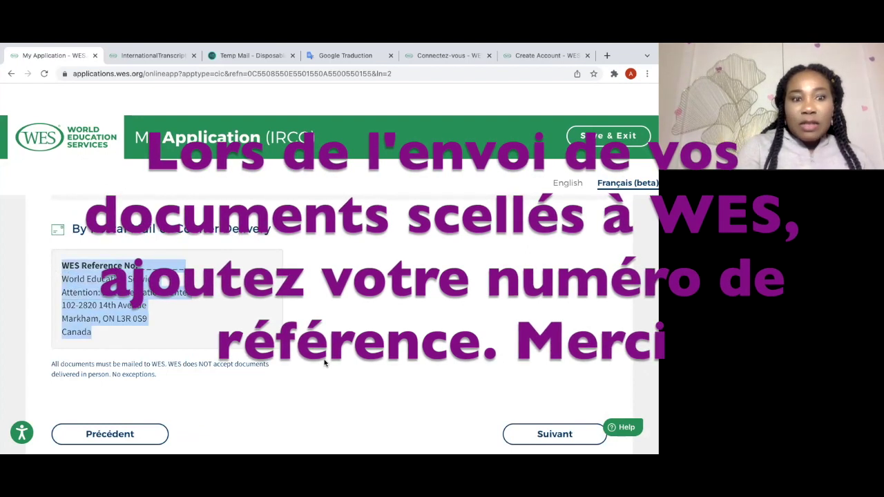
- Advance to the review page and scroll through the profile, studies, evaluation, recipients and $325.00 total
left_click(527, 434)
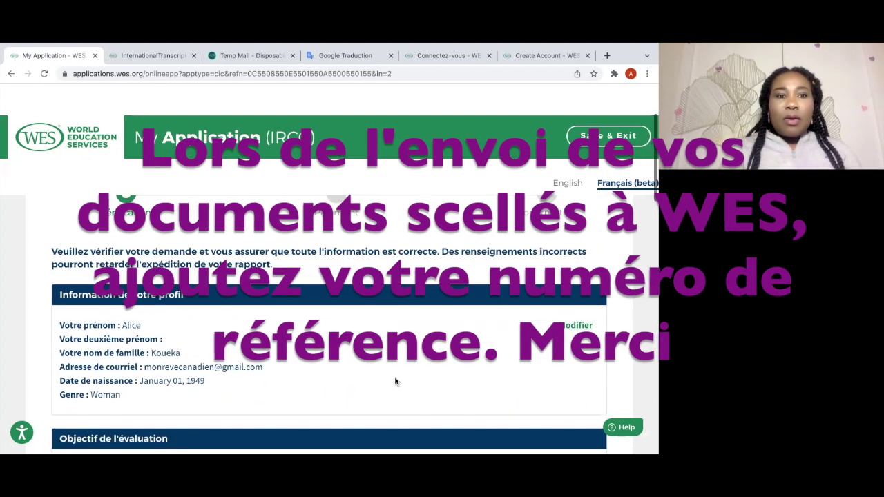
scroll(395, 381, "down", 4)
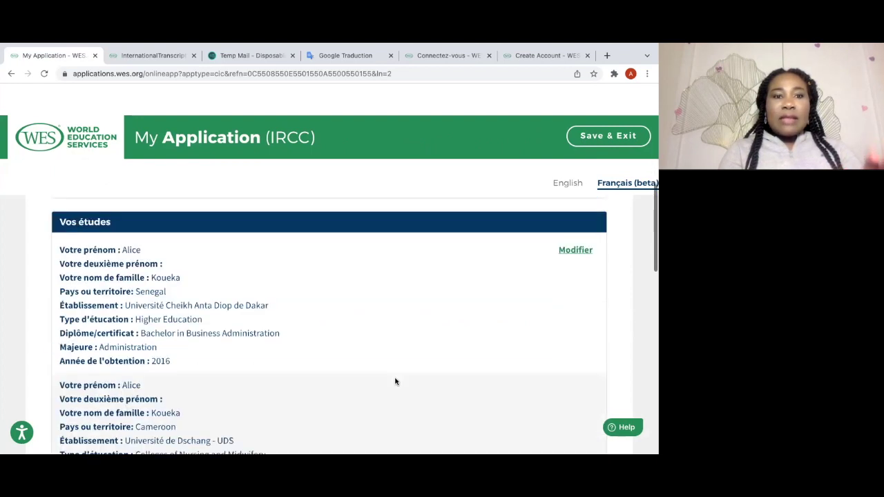
scroll(395, 381, "down", 5)
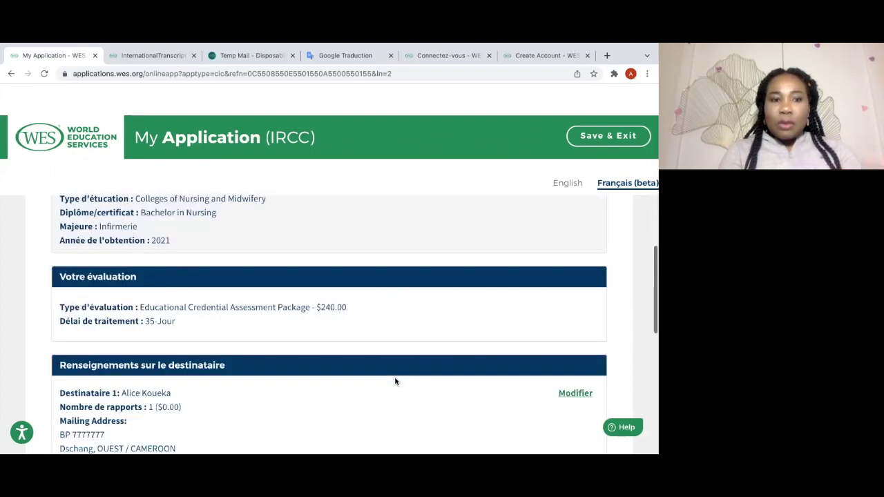
scroll(395, 381, "down", 5)
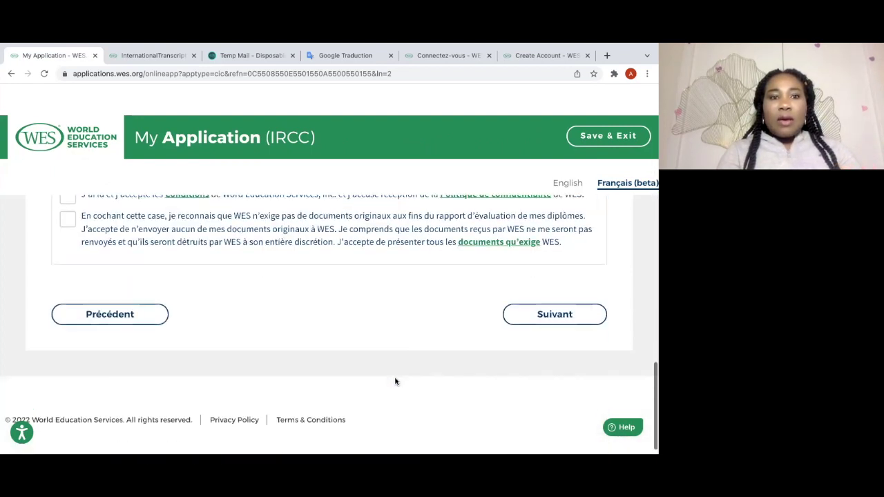
scroll(395, 382, "up", 2)
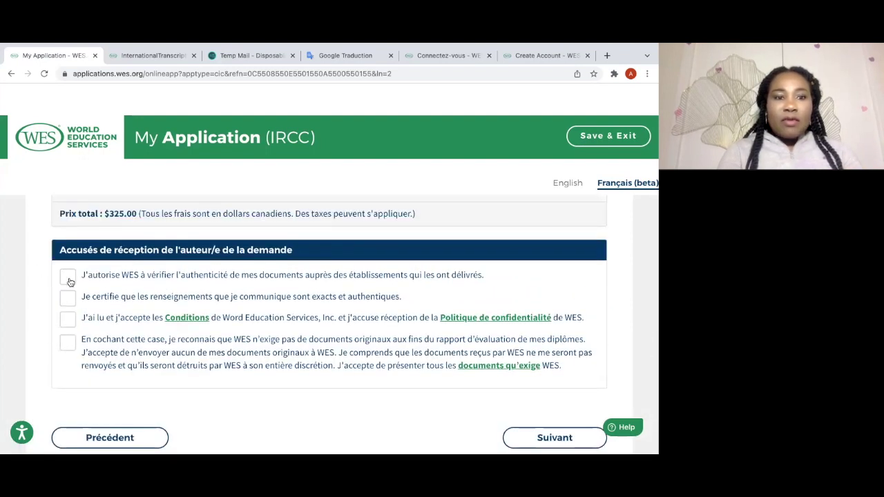
- Accept the document-verification, accuracy and terms-and-privacy acknowledgements, and continue to confirmation
left_click(68, 279)
left_click(68, 298)
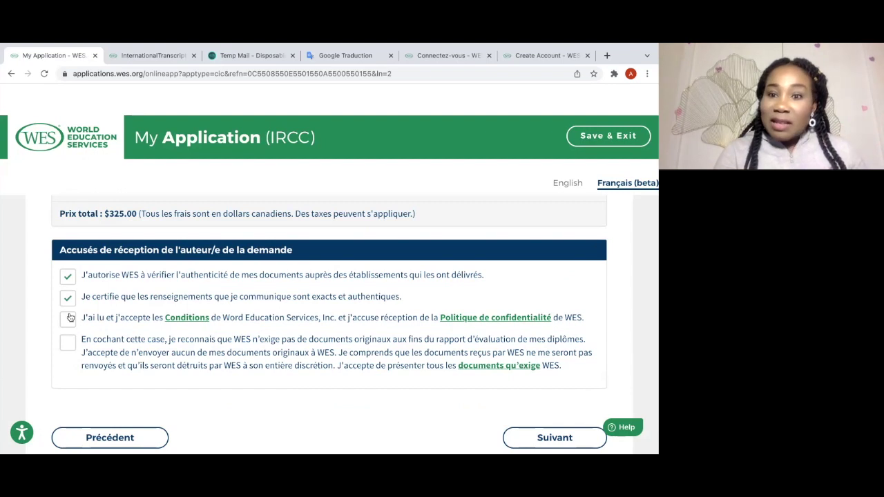
left_click(68, 318)
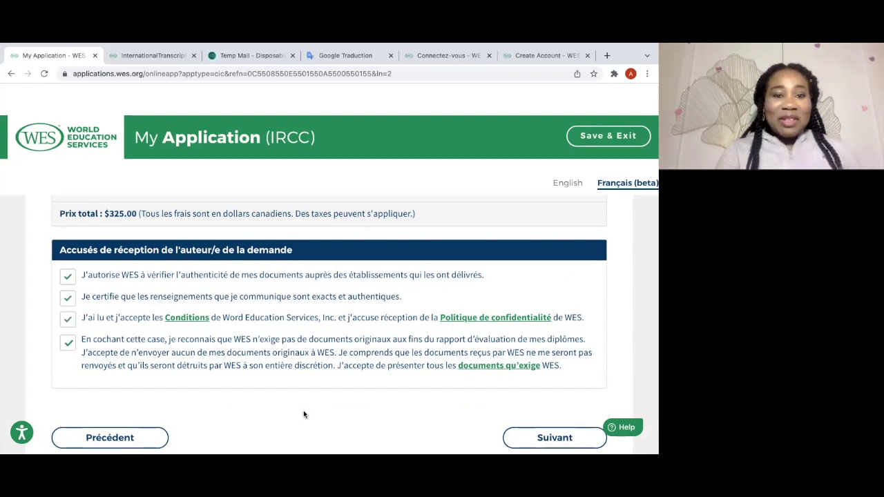
left_click(533, 440)
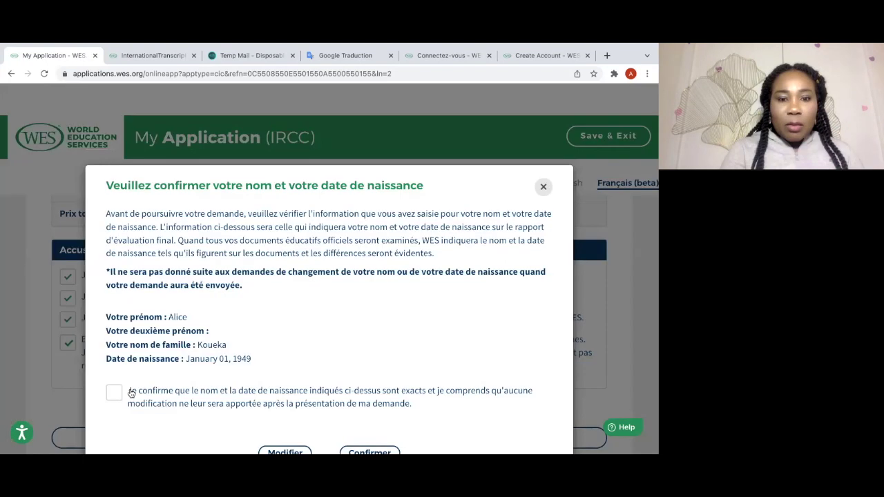
- Confirm the name and date of birth, then declare non-resident status for HST
left_click(370, 449)
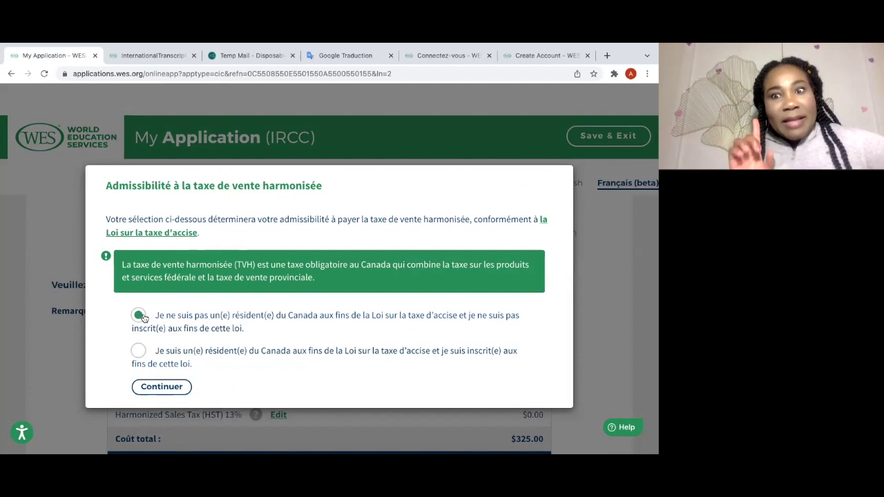
left_click(162, 386)
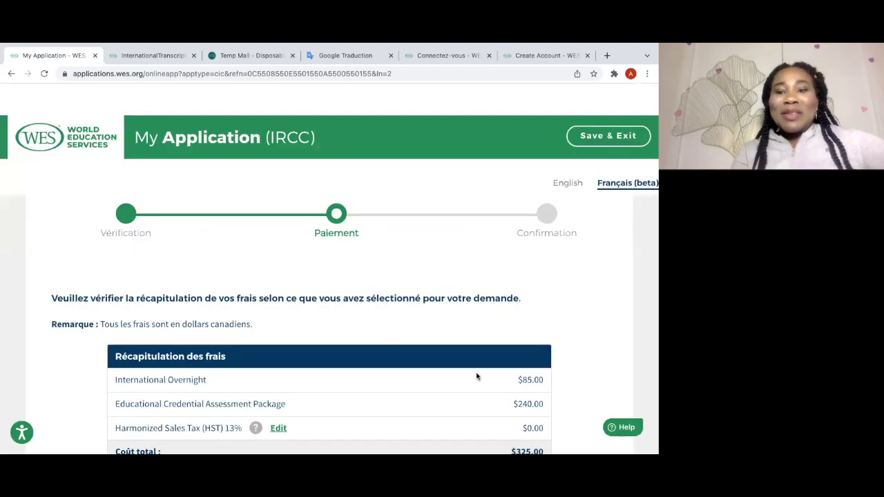
- Review the fee summary: International Overnight delivery fee, 13% HST row and $325.00 total
scroll(566, 369, "down", 2)
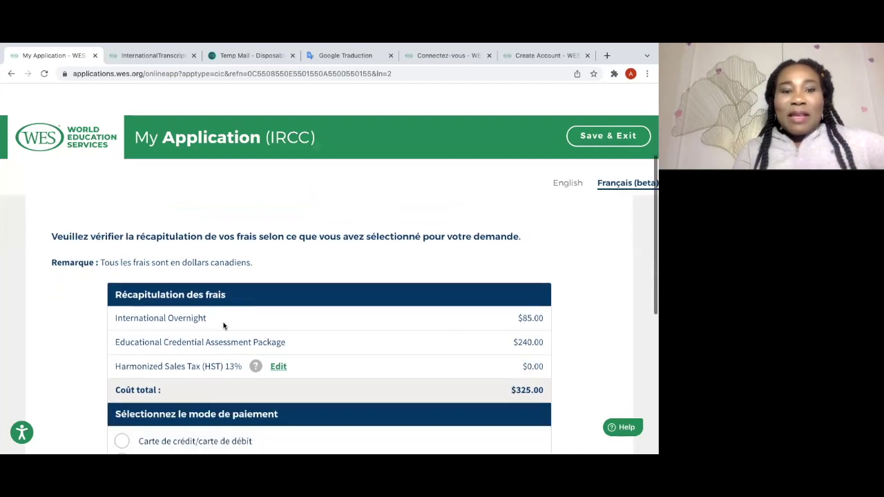
left_click_drag(149, 323, 209, 324)
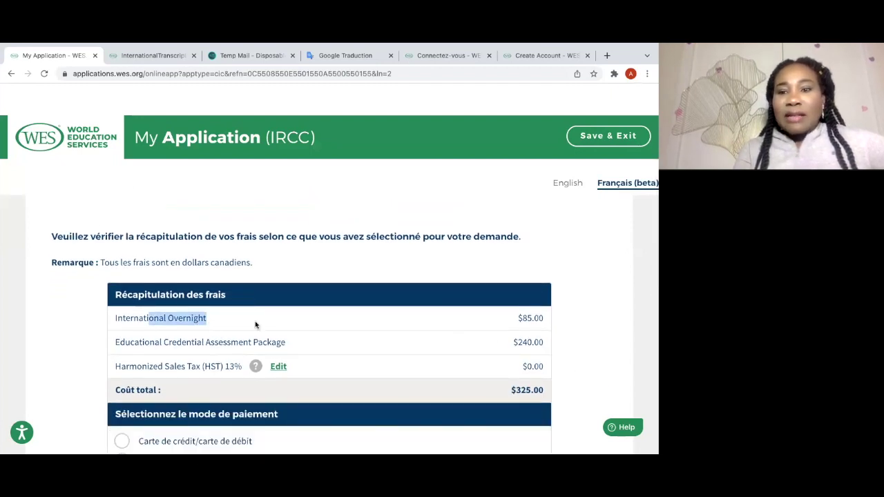
left_click(500, 342)
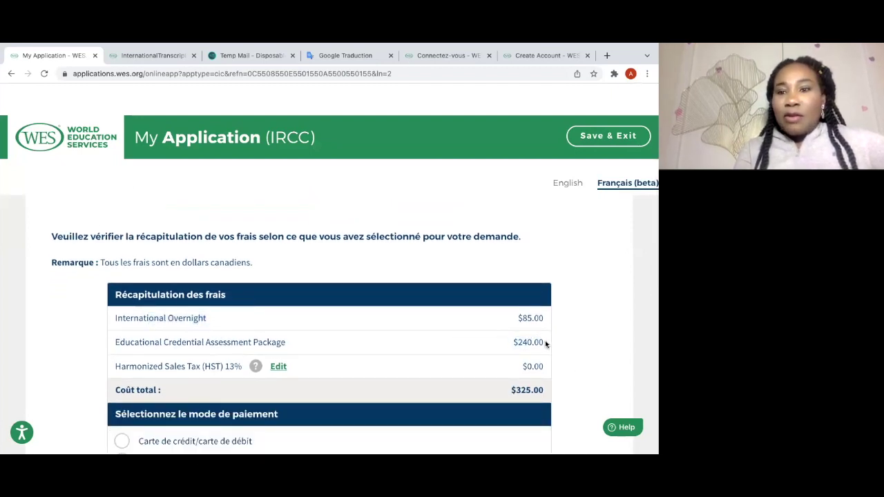
left_click_drag(510, 390, 535, 388)
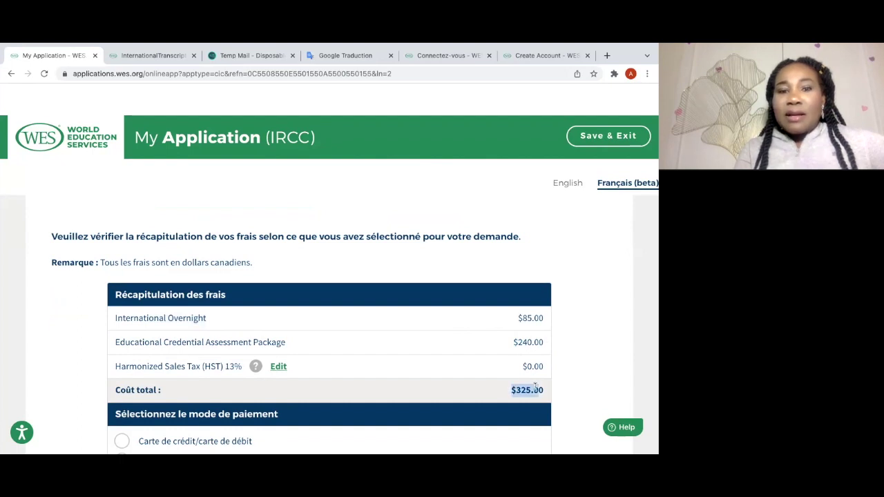
left_click_drag(227, 366, 242, 367)
left_click(523, 361)
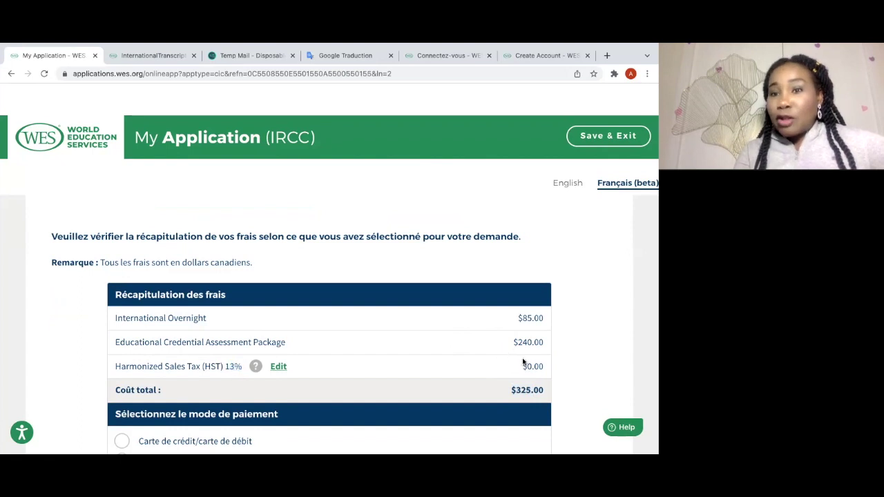
triple_click(551, 363)
left_click(601, 367)
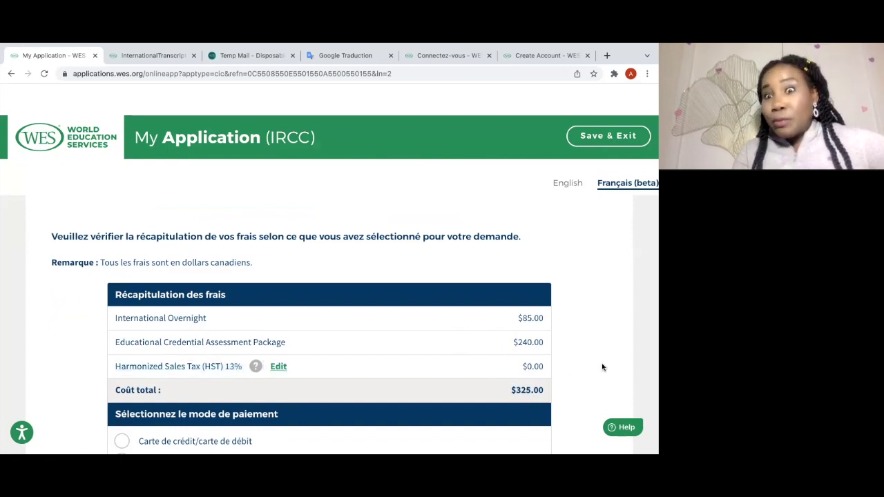
- Submit the application with Western Union online transfer as the payment method
scroll(602, 366, "down", 1)
scroll(601, 367, "down", 2)
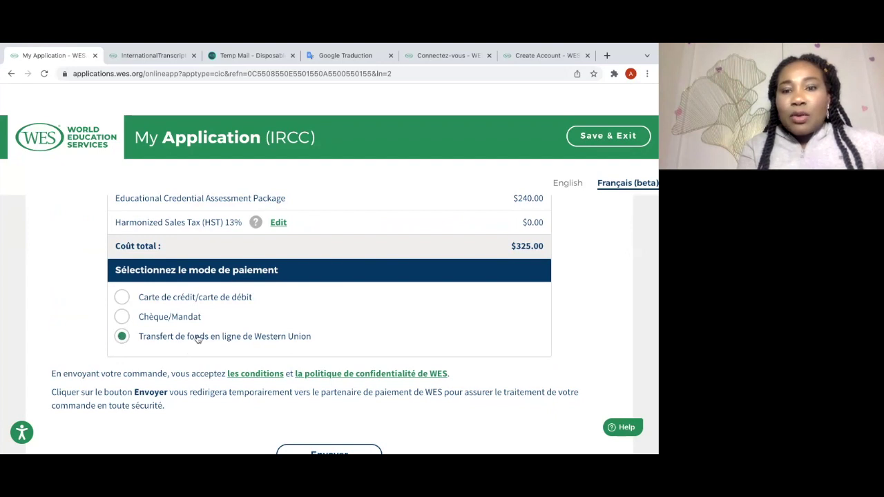
scroll(561, 348, "down", 2)
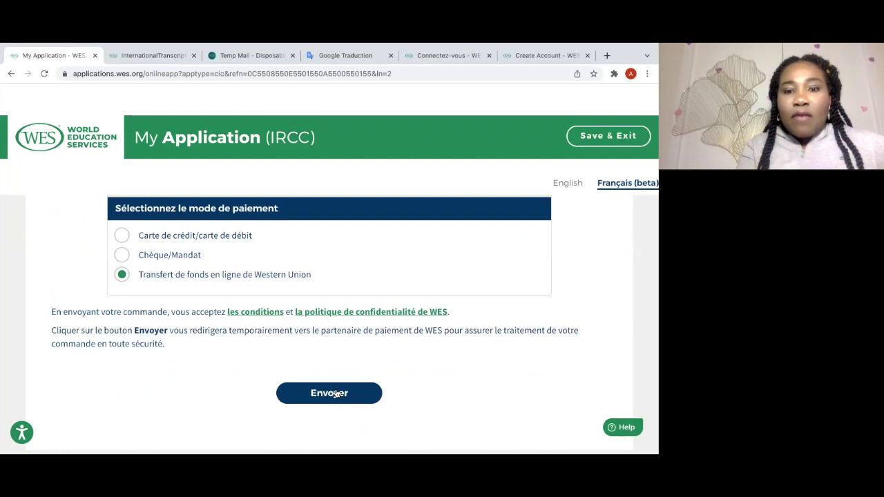
left_click(337, 394)
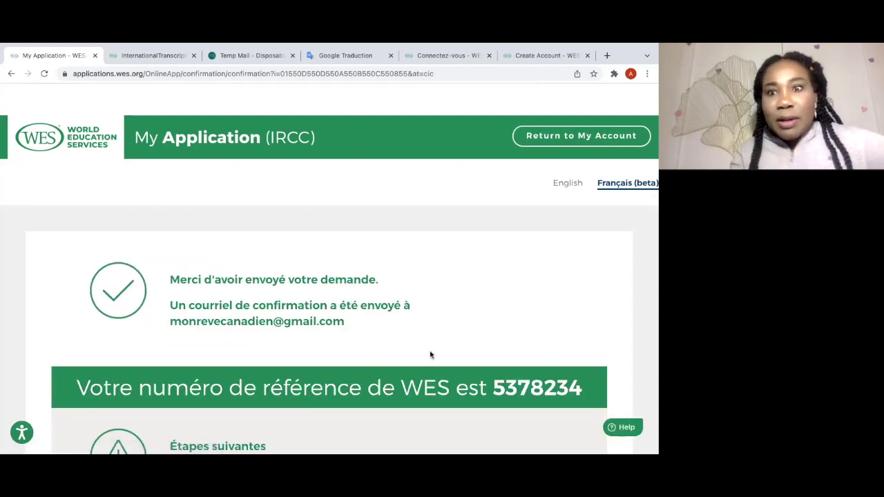
- Highlight the WES reference number on the submission confirmation page
scroll(528, 376, "down", 1)
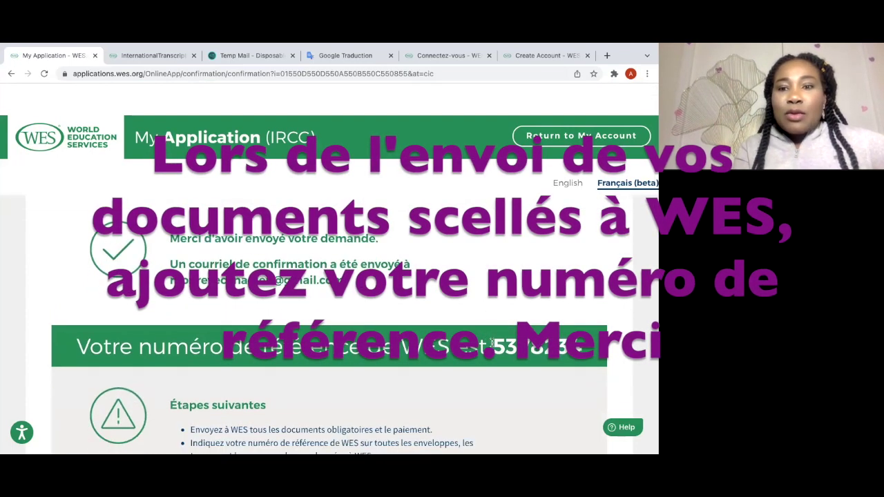
left_click_drag(490, 345, 588, 350)
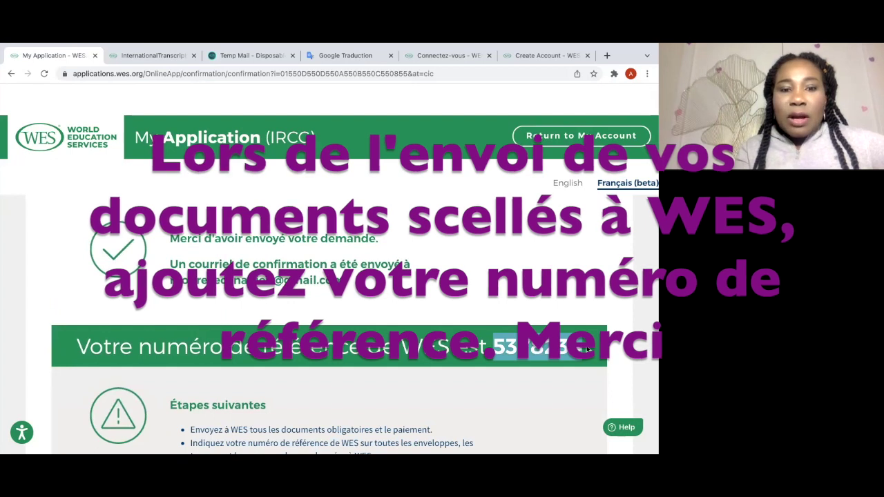
scroll(187, 346, "down", 2)
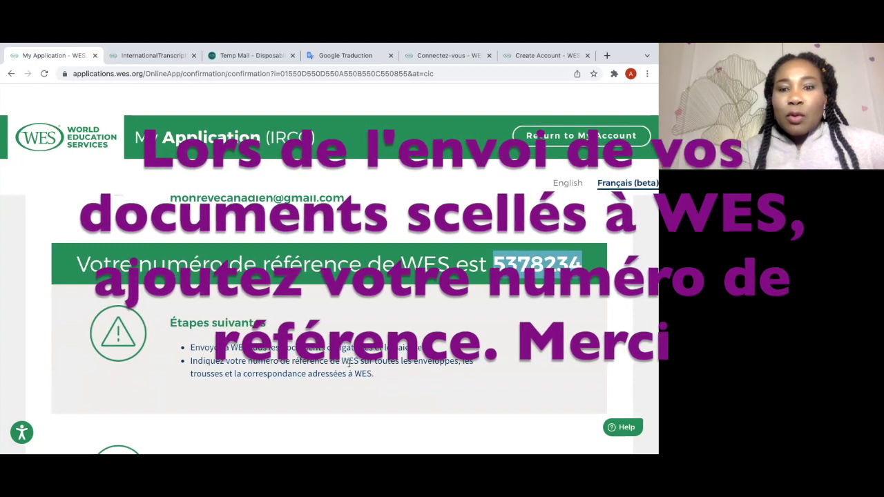
left_click(415, 365)
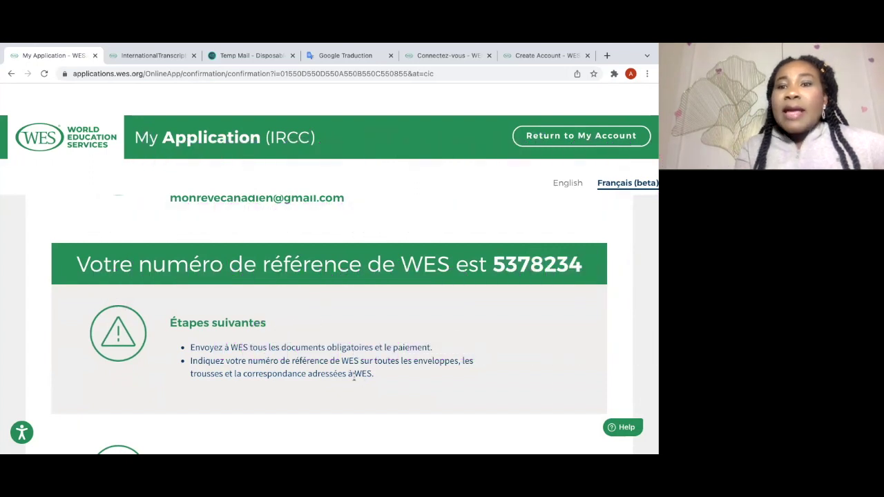
- Open Western Union GlobalPay via 'Effectuer le paiement' under the online transfer option
scroll(353, 377, "up", 3)
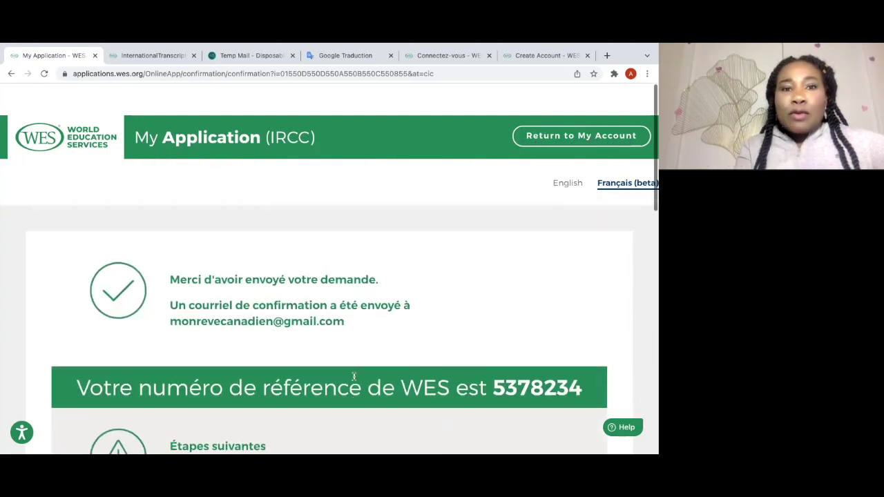
scroll(354, 377, "down", 5)
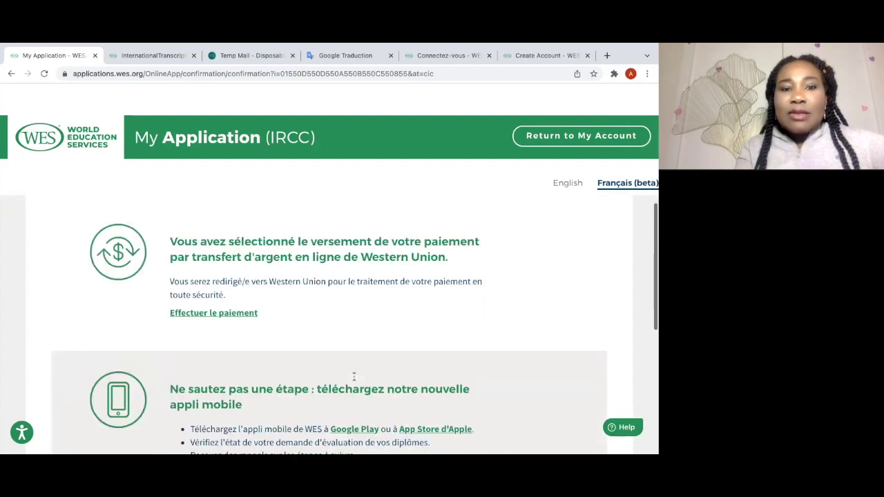
scroll(353, 376, "down", 2)
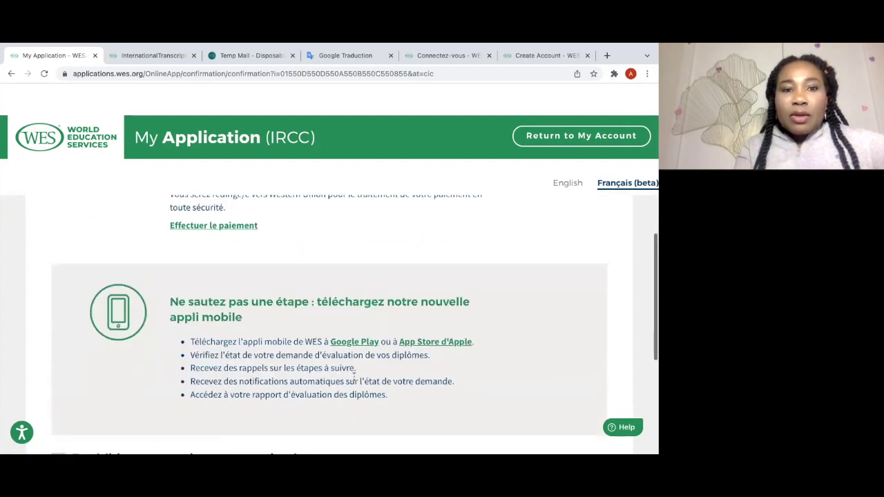
scroll(354, 376, "up", 2)
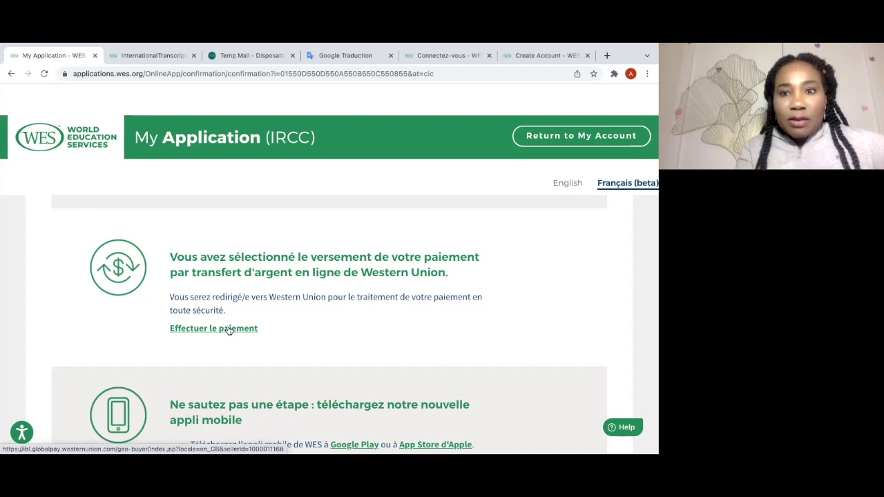
left_click(228, 329)
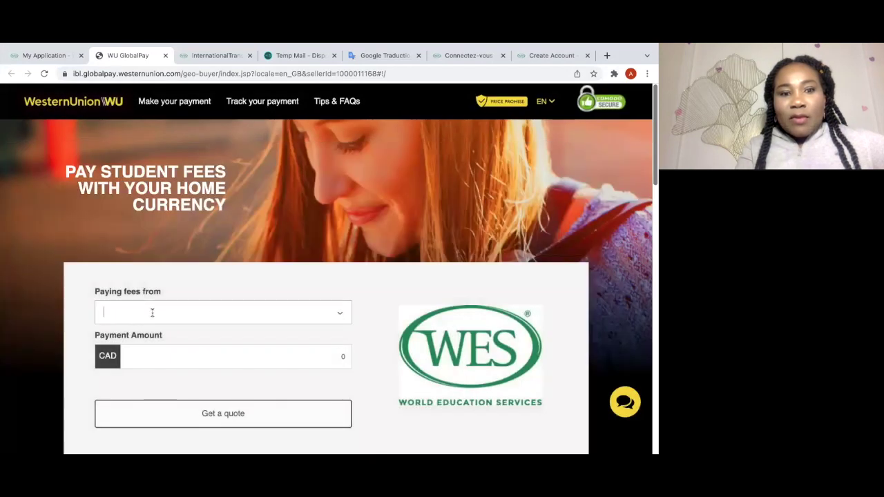
- Set the paying country to Cameroon and amount to 325 CAD, then return to WES My Account
left_click(336, 314)
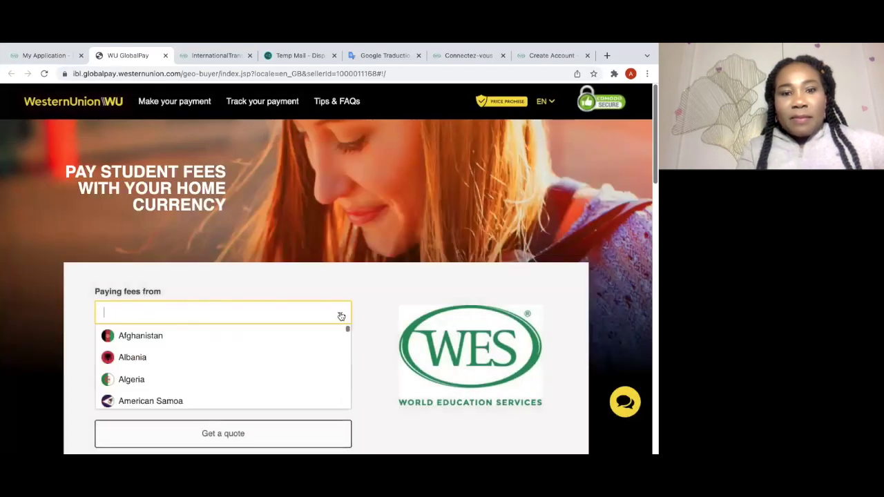
type("ca")
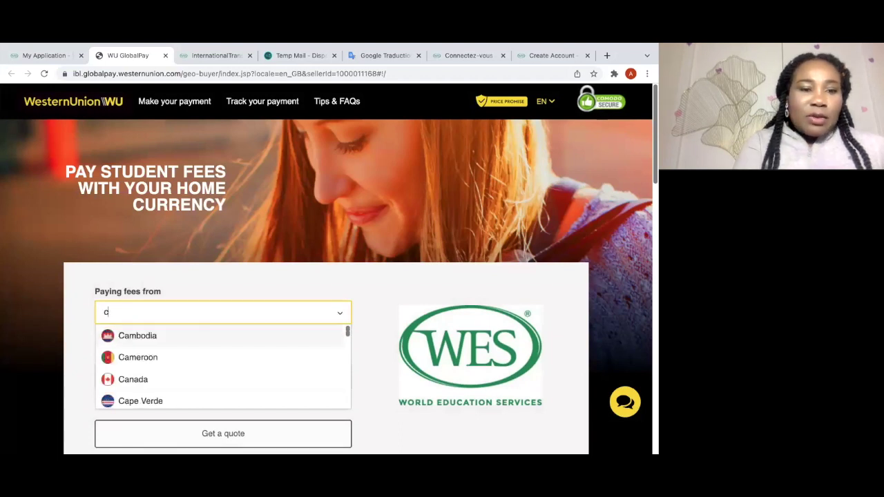
left_click(148, 355)
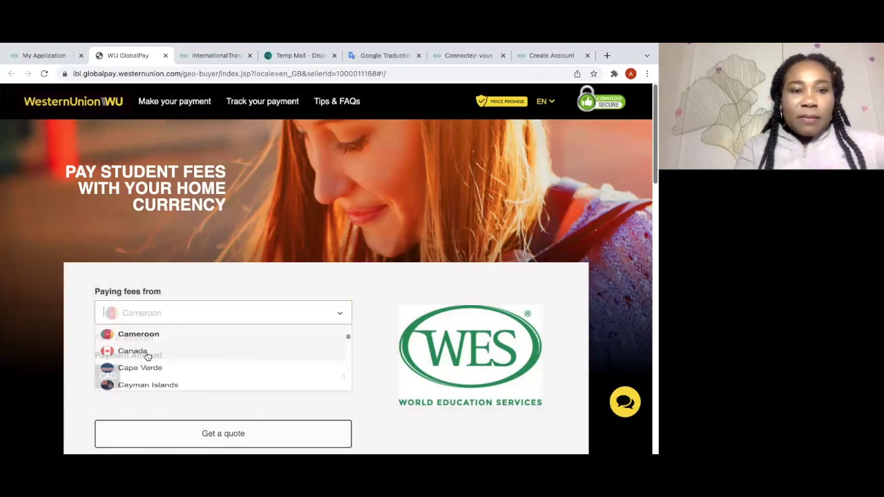
left_click(162, 360)
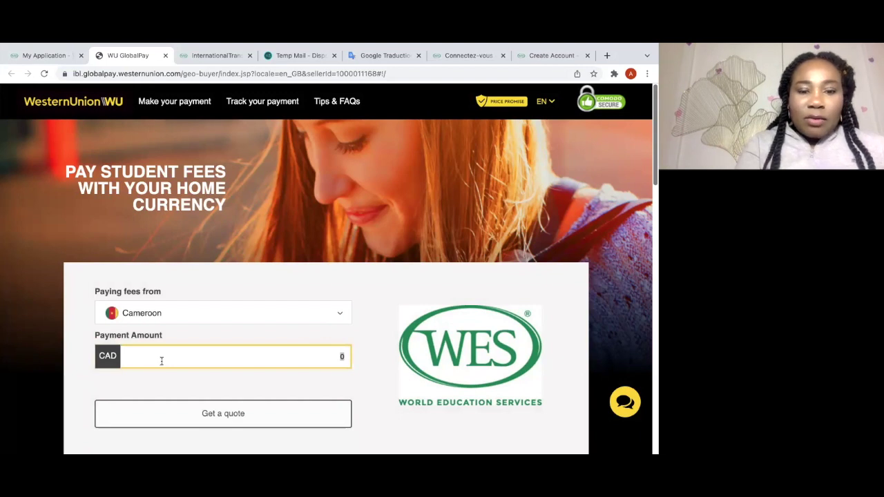
type("325")
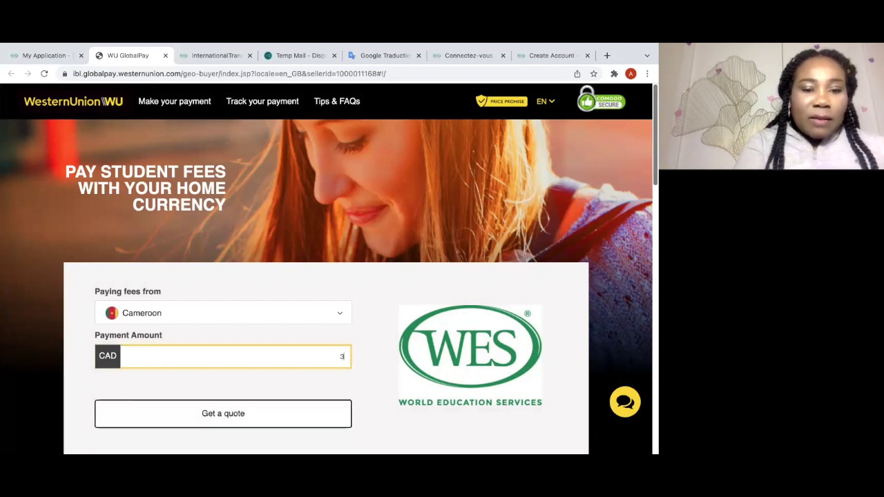
left_click(399, 402)
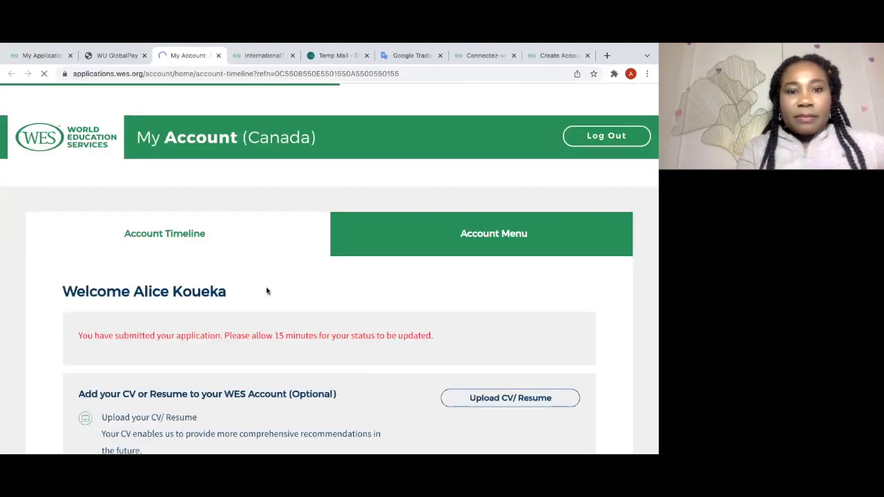
- Switch back to the first My Account tab and open its Account Menu section
scroll(415, 309, "down", 2)
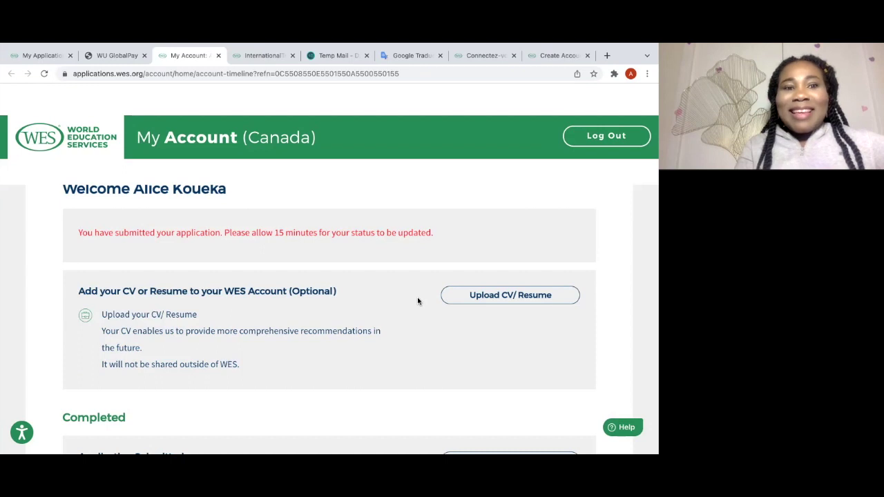
scroll(433, 334, "down", 2)
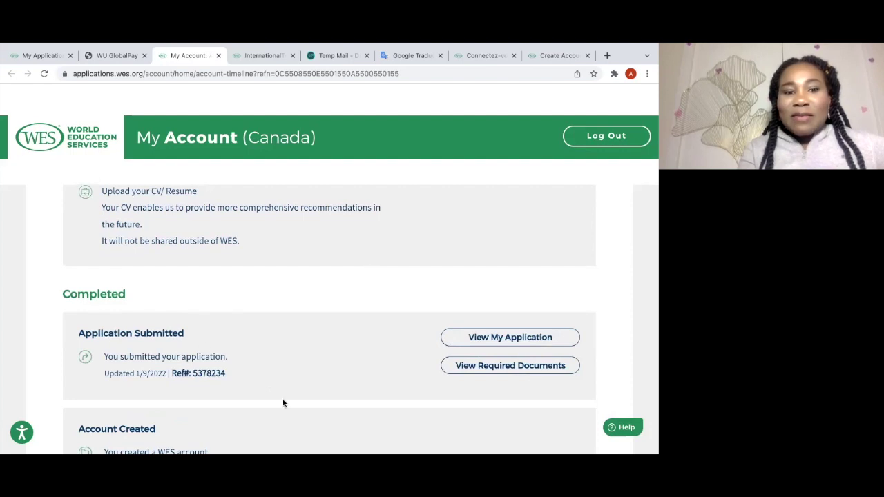
scroll(282, 403, "down", 2)
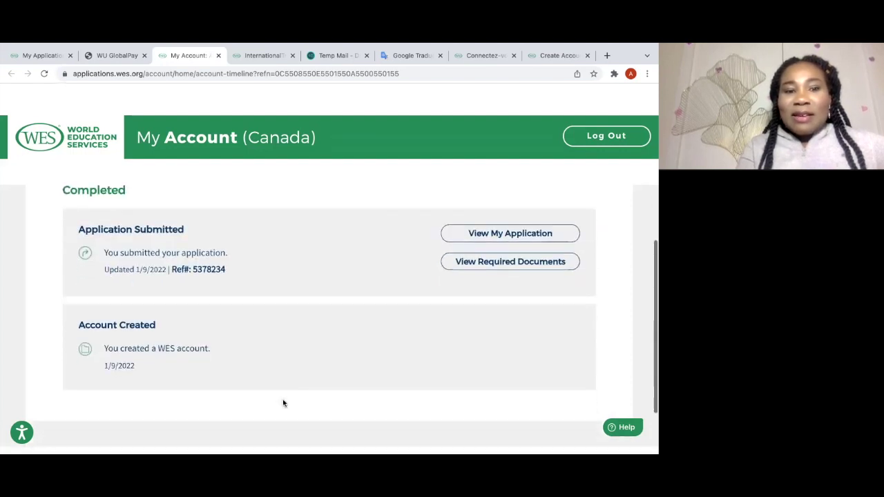
key("ctrl+1")
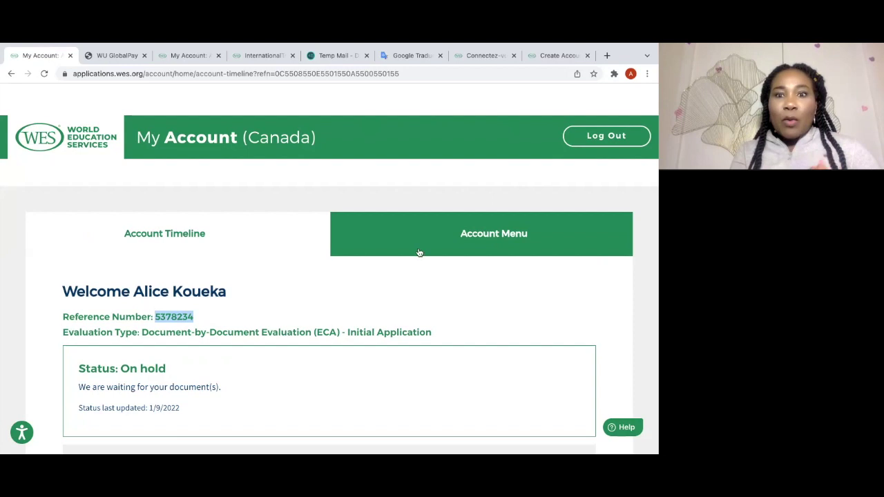
left_click(461, 243)
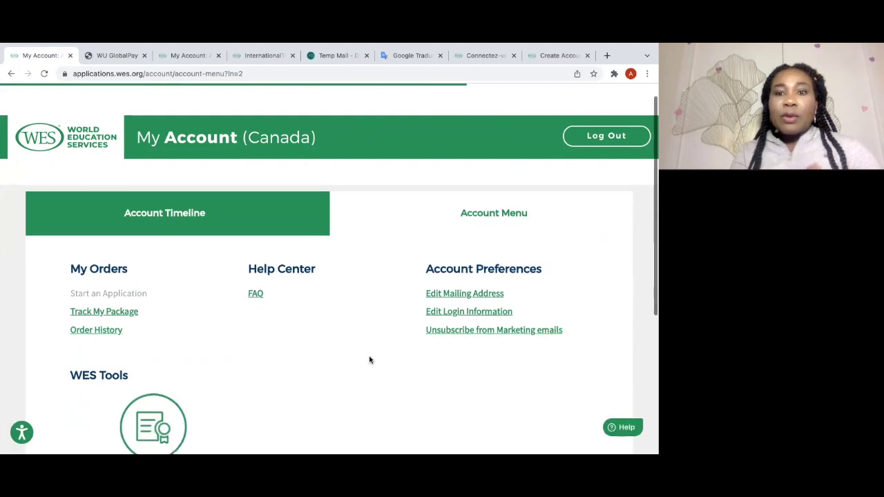
scroll(369, 359, "down", 2)
scroll(368, 359, "up", 1)
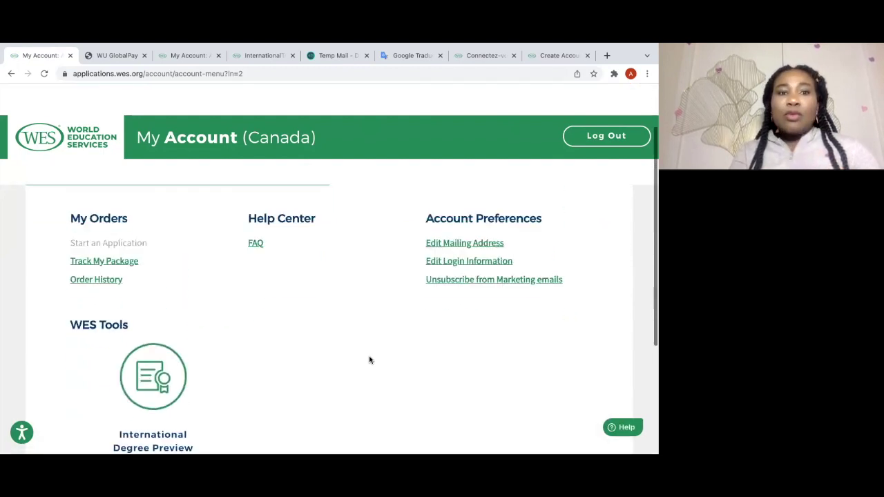
scroll(369, 359, "up", 1)
- Open the Account Timeline and scroll through the on-hold status, documents, $325.00 payment and Modify Order sections
left_click(217, 236)
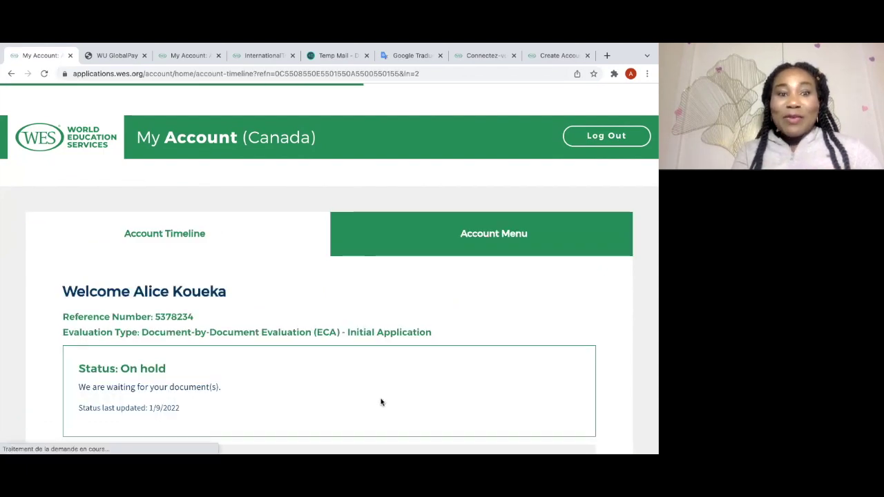
scroll(381, 402, "down", 2)
left_click_drag(128, 321, 212, 332)
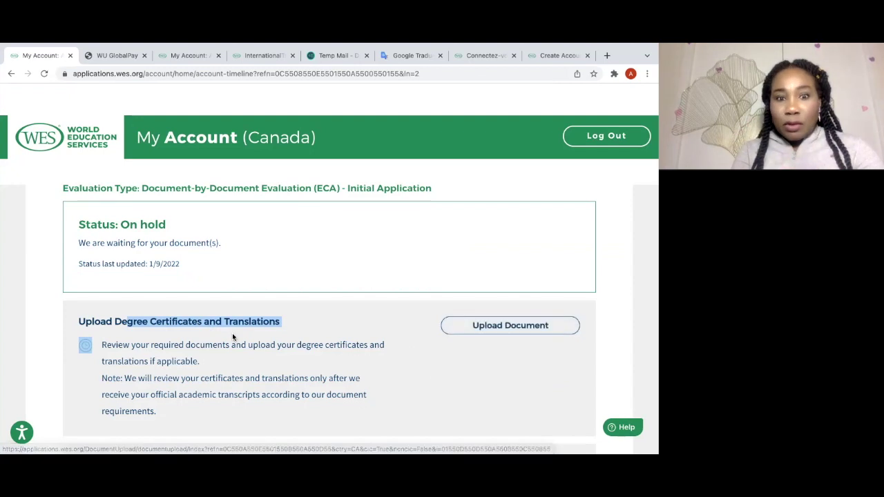
left_click(435, 382)
scroll(434, 384, "down", 1)
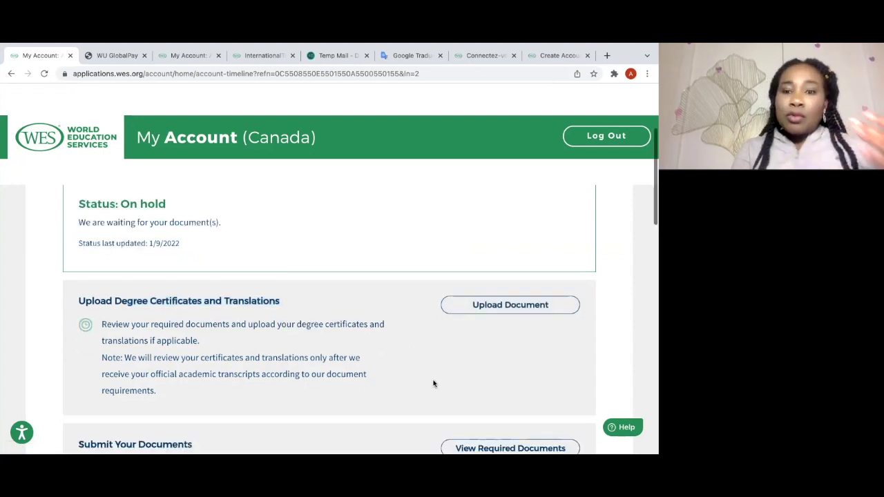
scroll(433, 383, "down", 2)
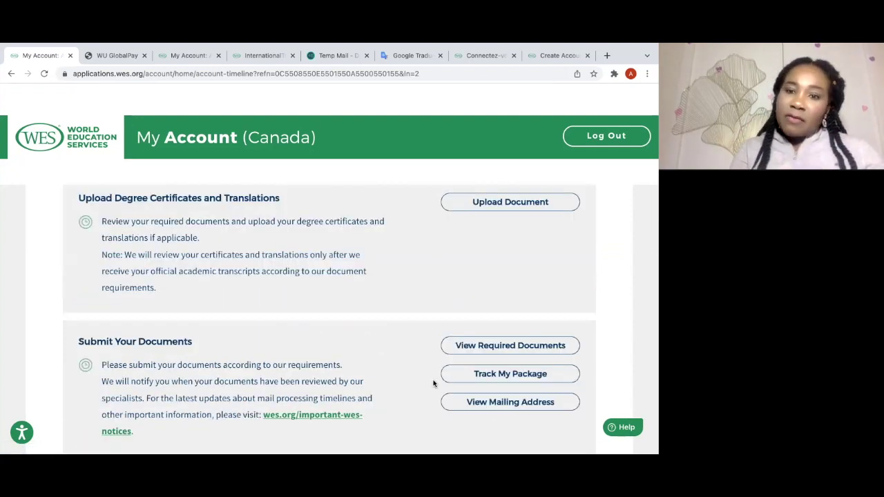
scroll(434, 384, "down", 1)
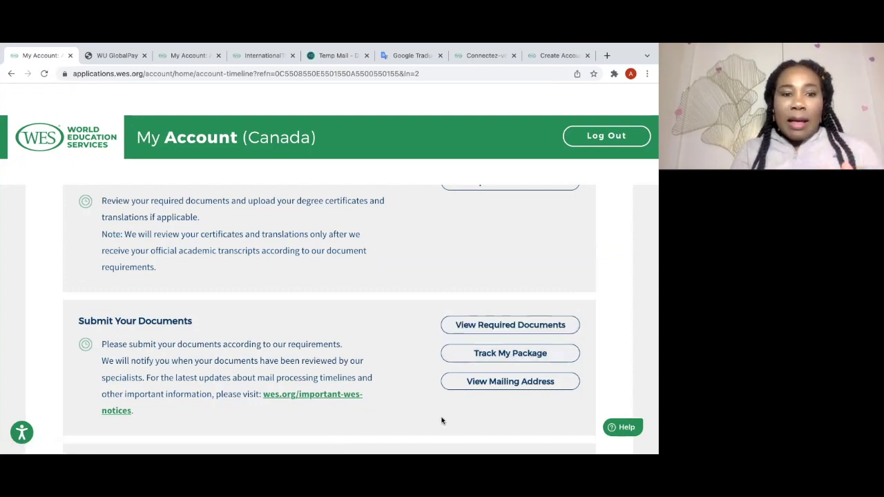
scroll(442, 420, "down", 1)
scroll(442, 421, "down", 2)
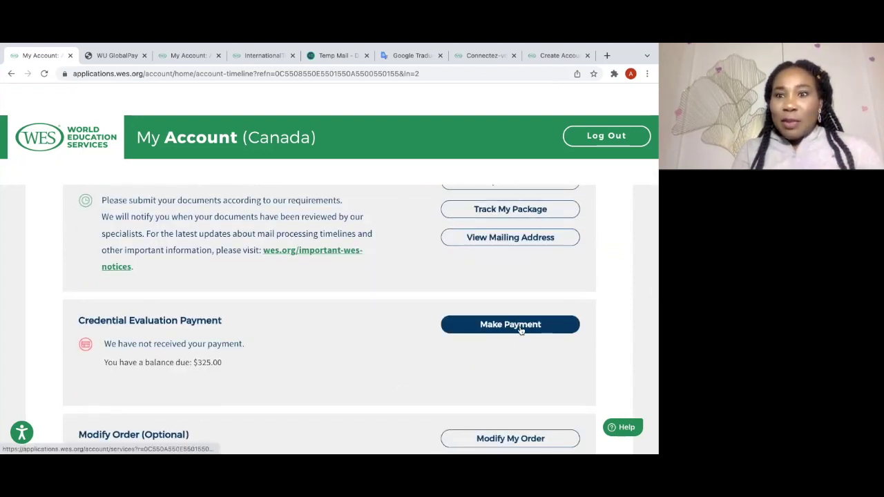
scroll(478, 375, "down", 2)
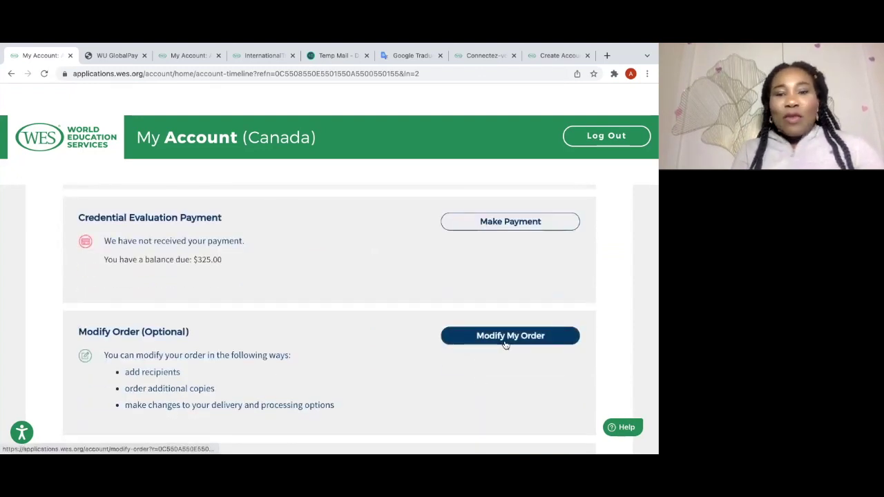
scroll(481, 401, "down", 1)
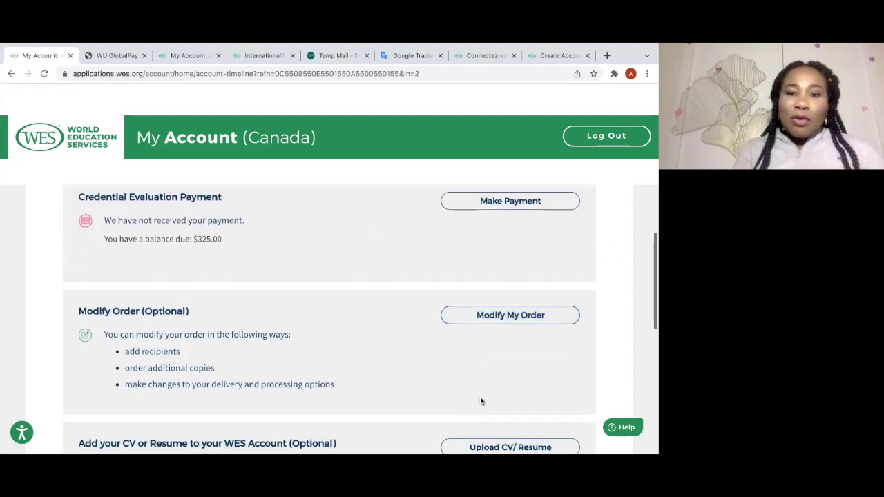
scroll(481, 402, "down", 2)
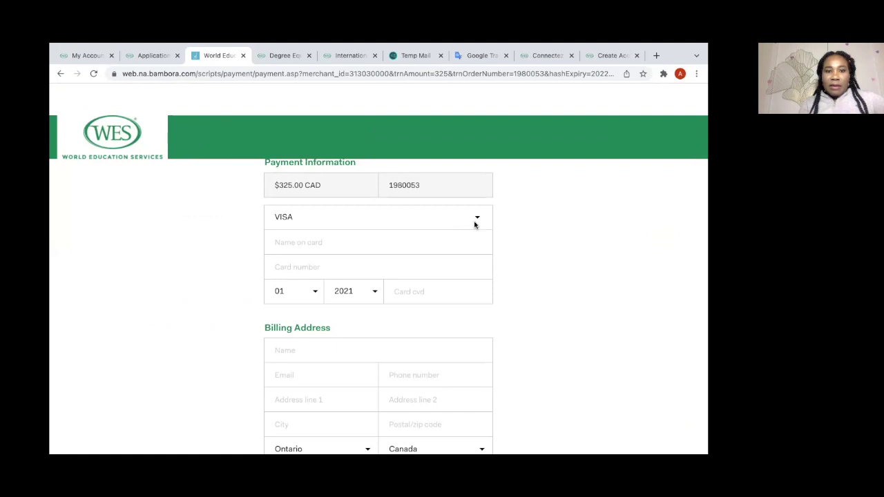
left_click(391, 243)
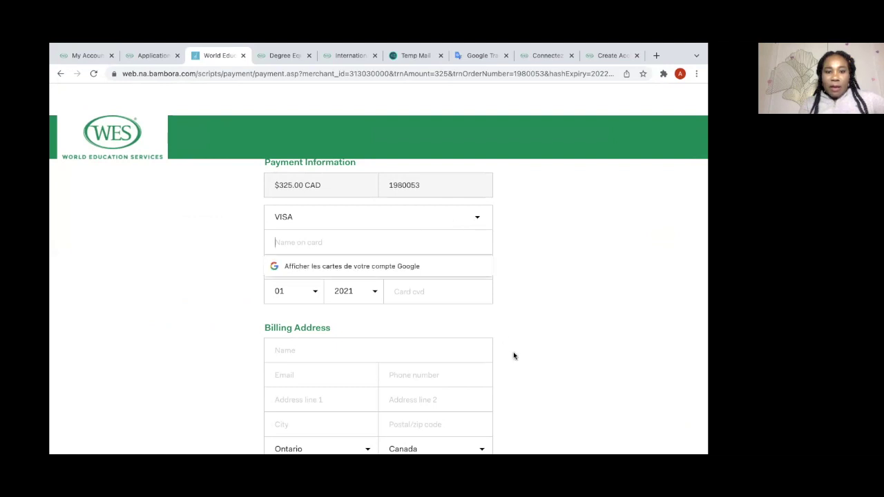
left_click(418, 358)
left_click(541, 375)
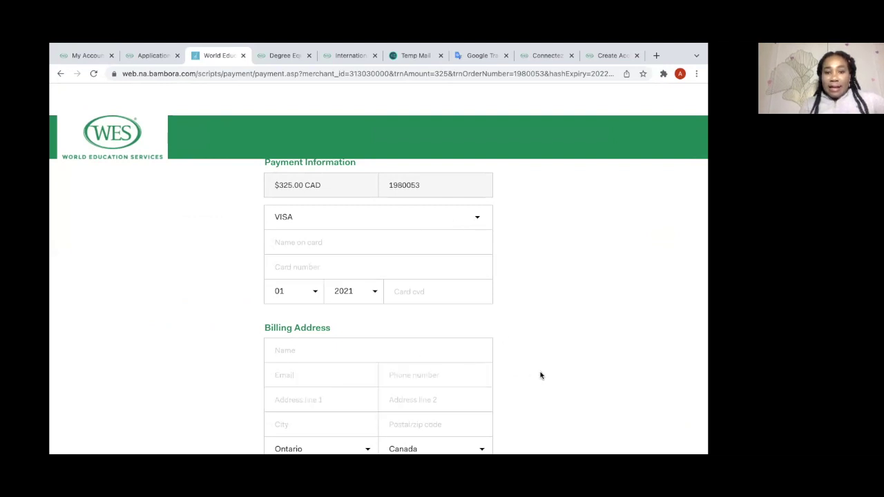
scroll(541, 375, "down", 3)
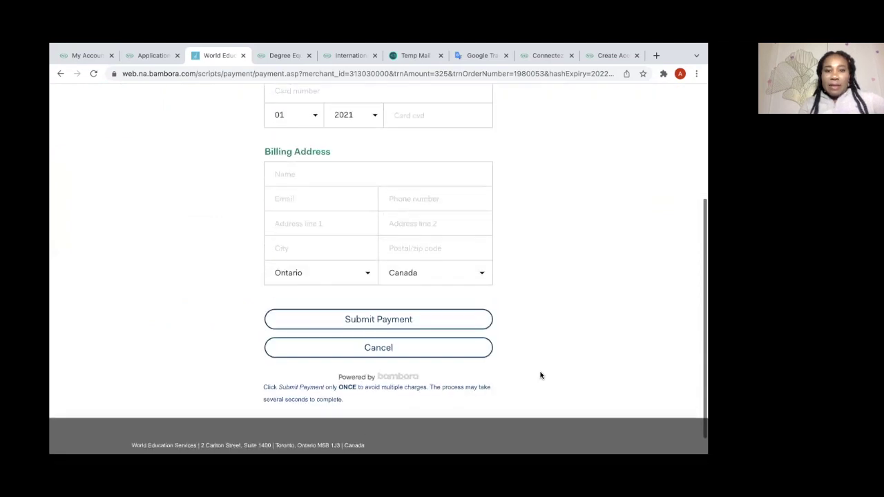
scroll(541, 375, "up", 3)
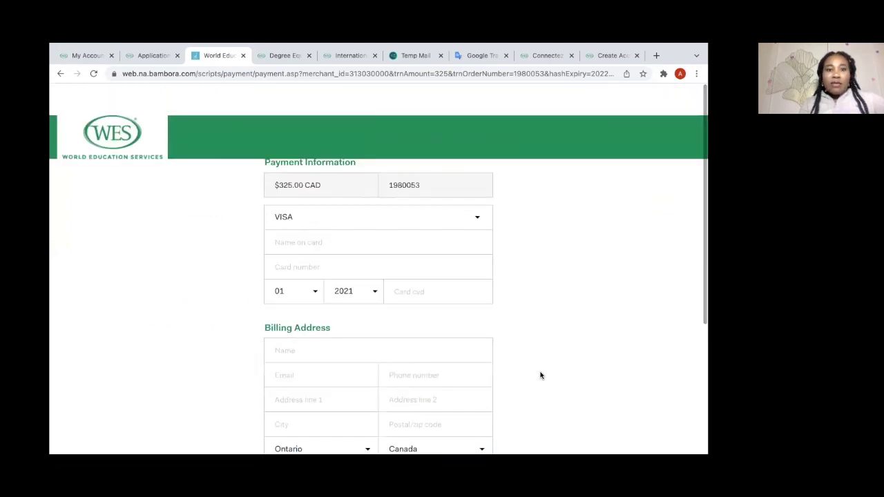